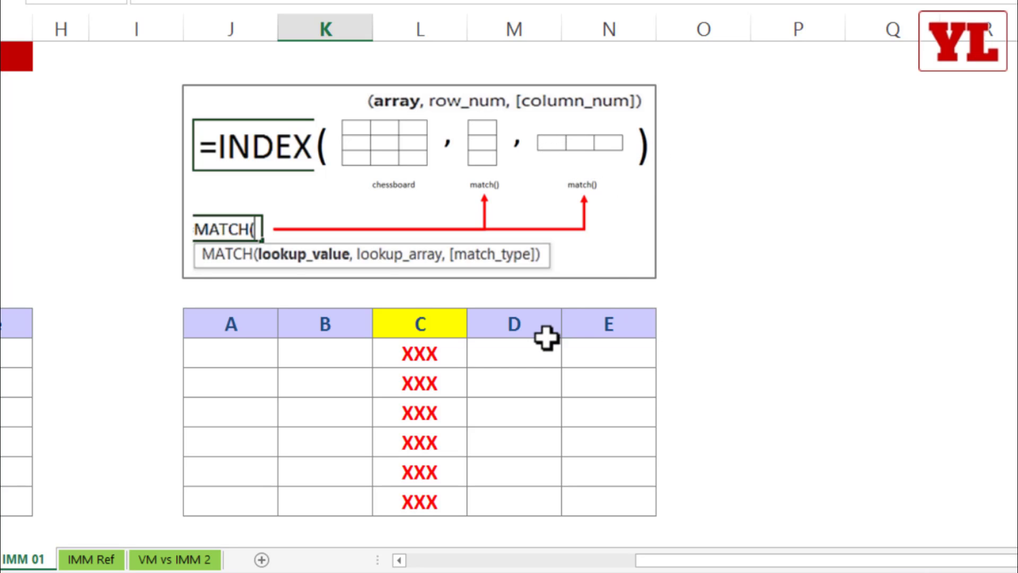
- Highlight the A–E sample grid, then its columns C, D and E and its header row
left_click(371, 344)
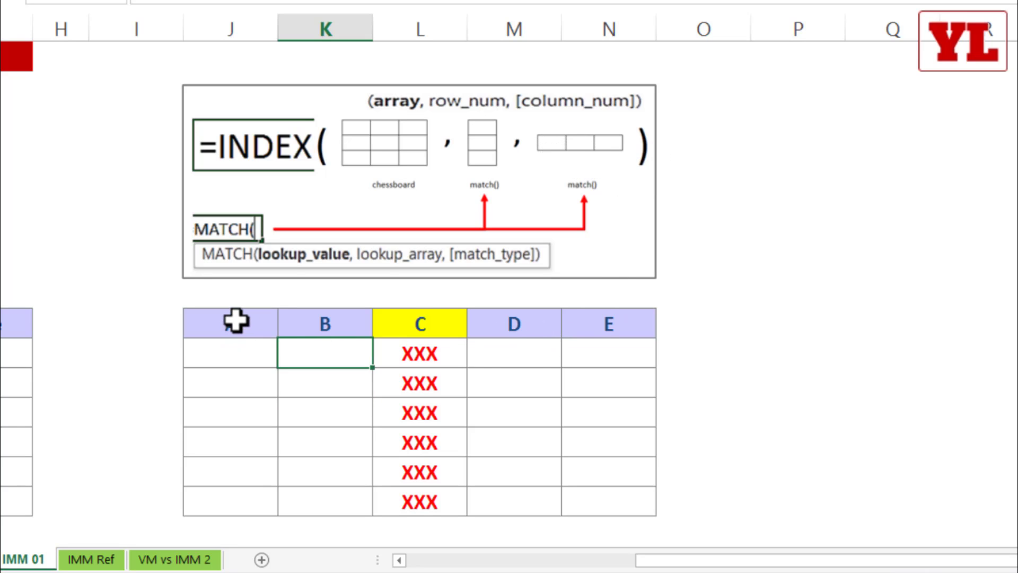
left_click_drag(233, 324, 626, 505)
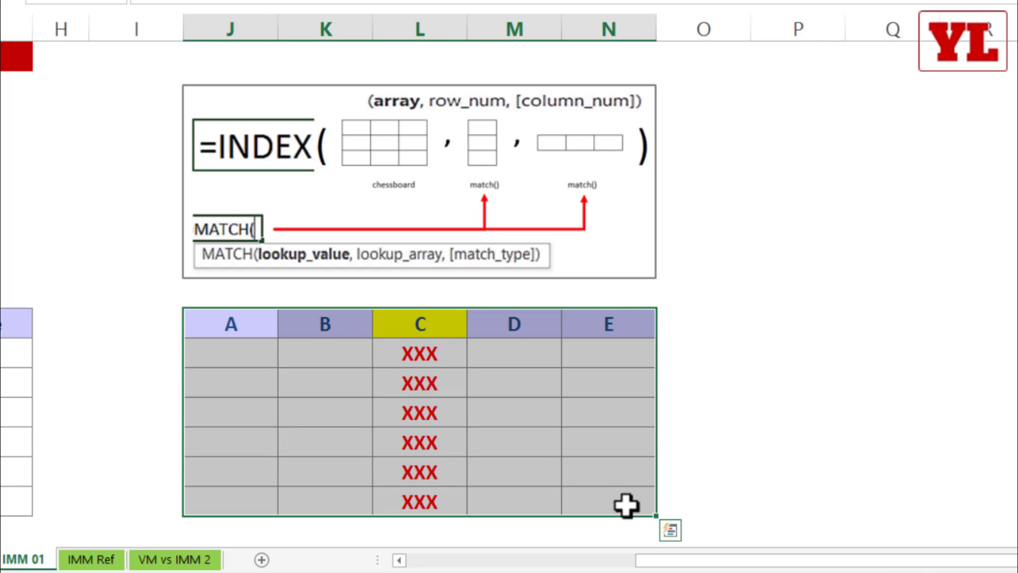
left_click(439, 329)
left_click_drag(438, 331, 438, 501)
left_click_drag(518, 331, 517, 501)
left_click_drag(605, 325, 610, 507)
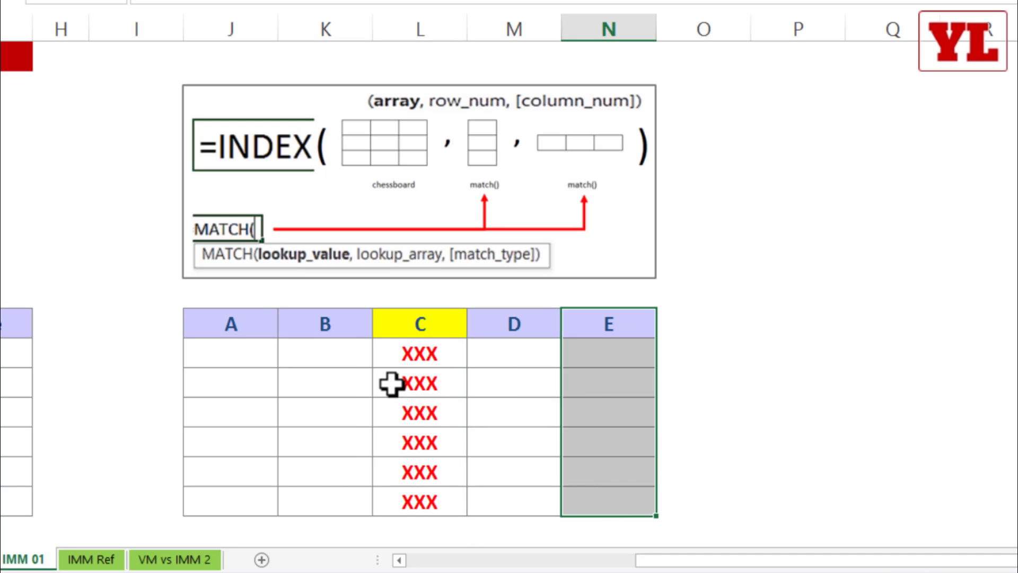
left_click_drag(417, 324, 427, 482)
left_click_drag(287, 326, 637, 329)
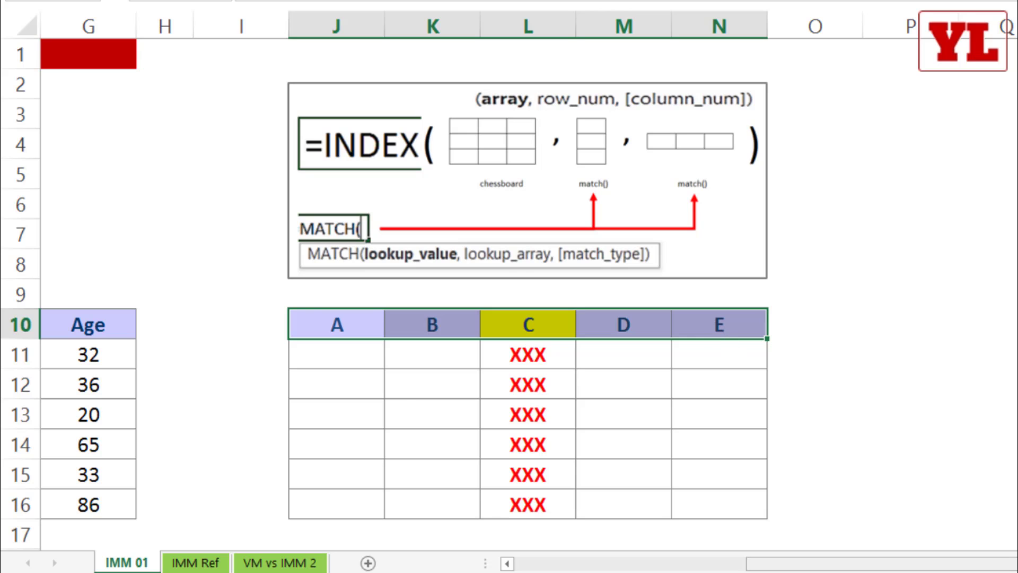
- Select the Telecom Database C10:G16, the ID codes C4:C6 and the empty Name cells D4:D6
scroll(706, 376, "left", 5)
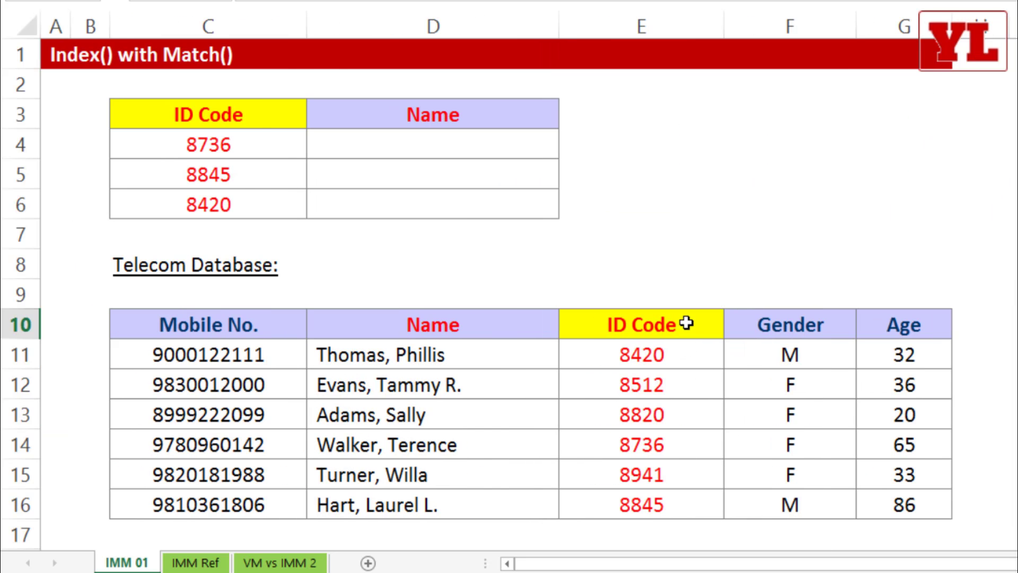
scroll(687, 335, "right", 2)
scroll(687, 335, "down", 1)
scroll(686, 321, "down", 1)
scroll(780, 486, "left", 3)
scroll(780, 486, "up", 1)
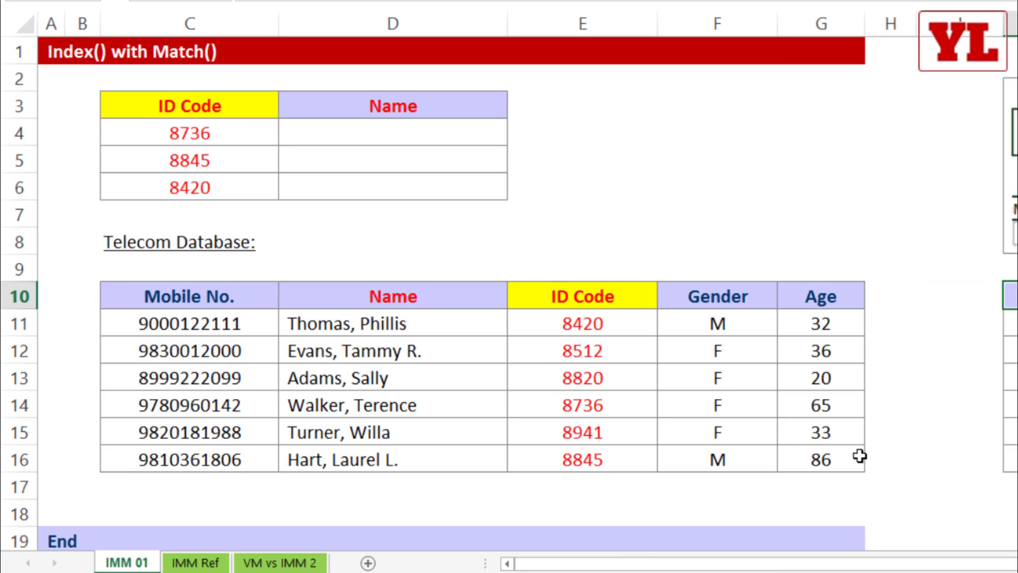
left_click_drag(189, 295, 905, 473)
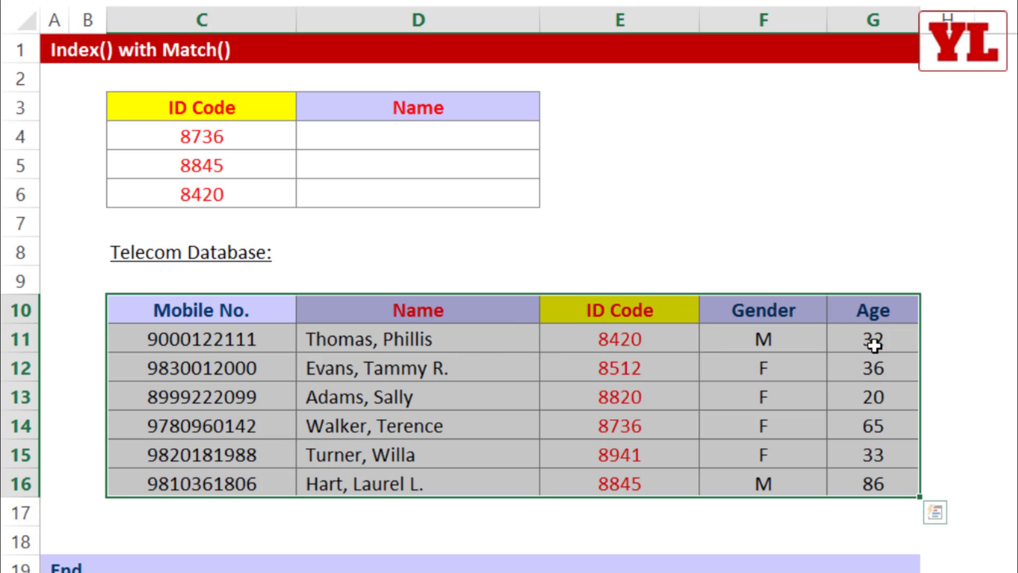
left_click_drag(211, 132, 230, 186)
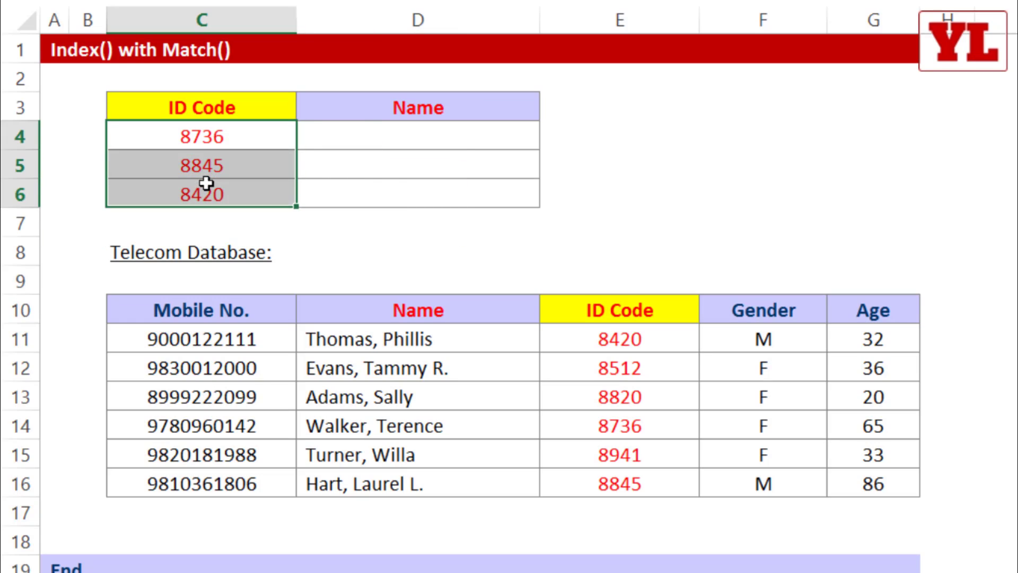
left_click_drag(428, 147, 425, 204)
left_click(435, 135)
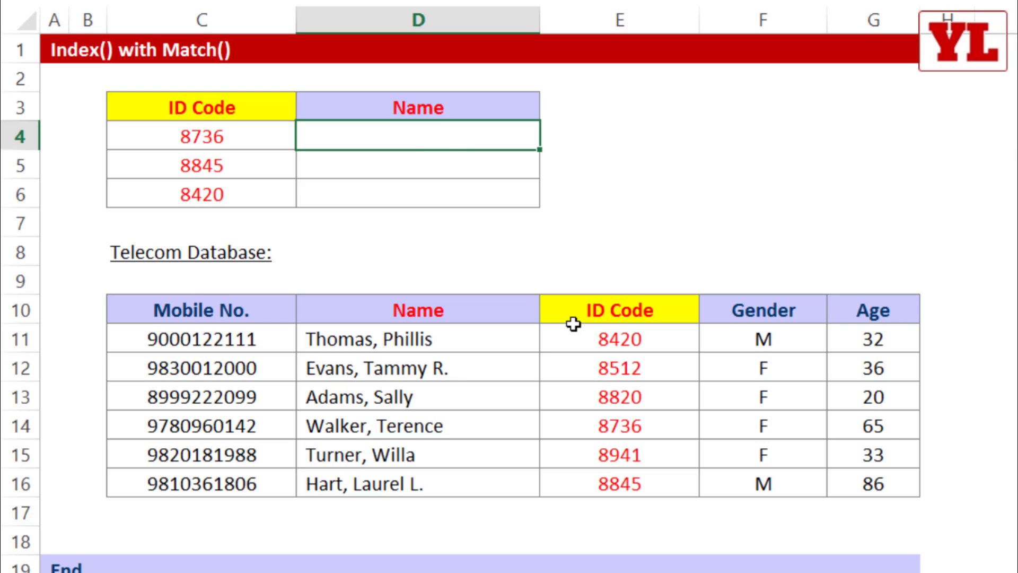
left_click_drag(574, 321, 598, 472)
key("ctrl+c")
left_click(186, 308)
right_click(187, 310)
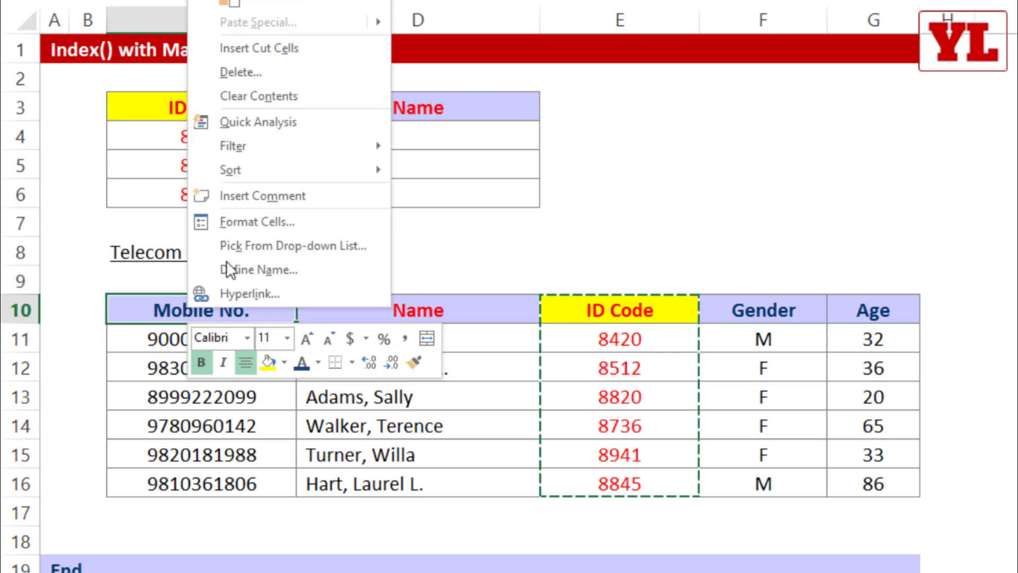
left_click(238, 49)
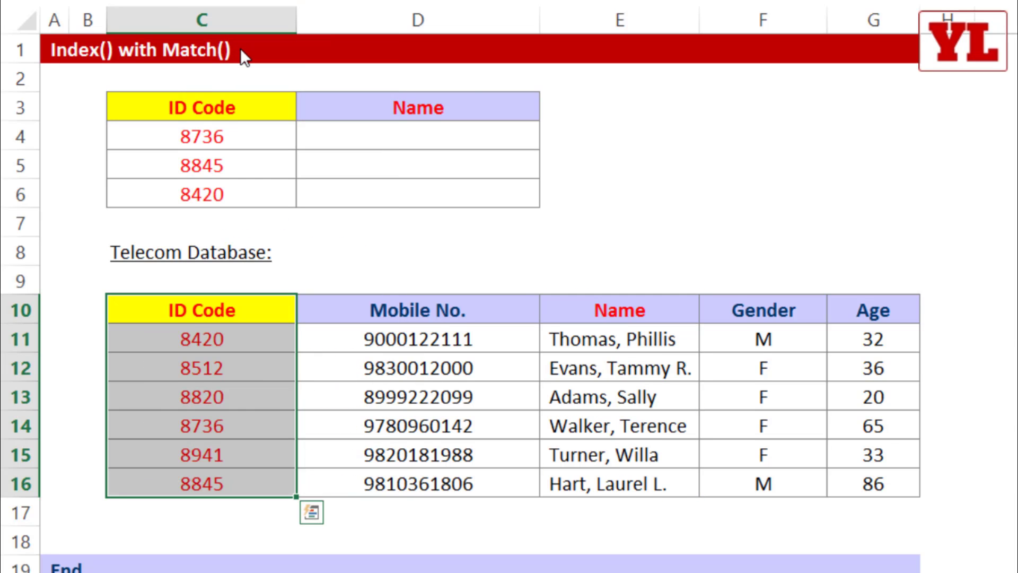
key("ctrl+z")
key("Escape")
- Enter =INDEX($C$10:$G$16,MATCH(),MATCH()) in D4 as the formula skeleton
left_click(343, 135)
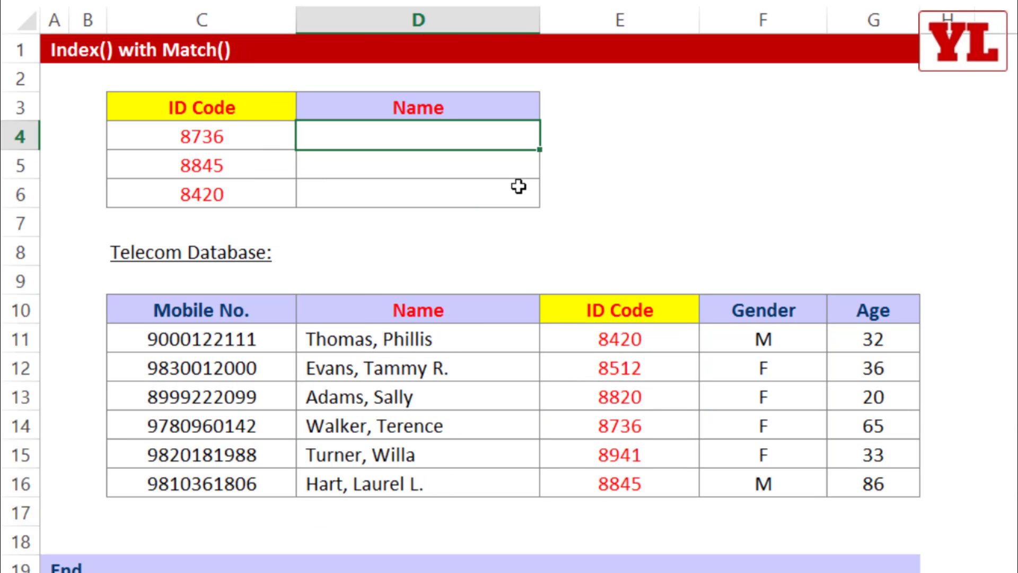
type("=index")
key("Tab")
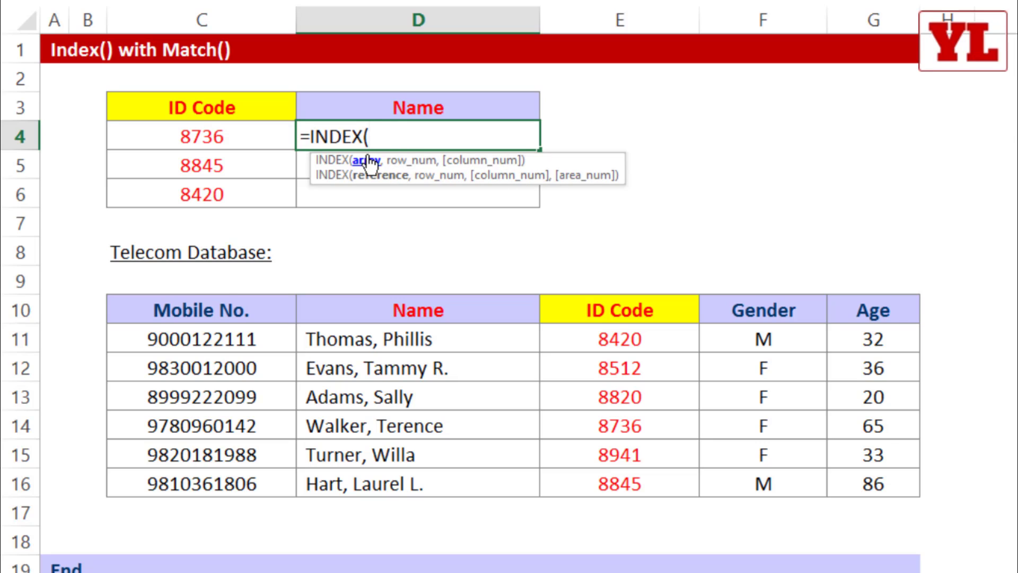
left_click_drag(212, 298, 870, 481)
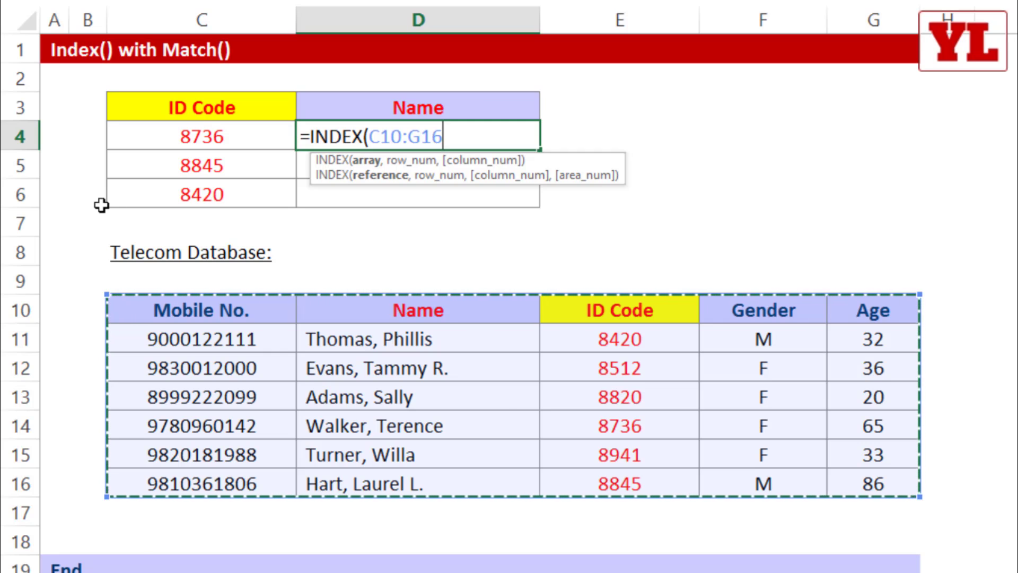
key("F4")
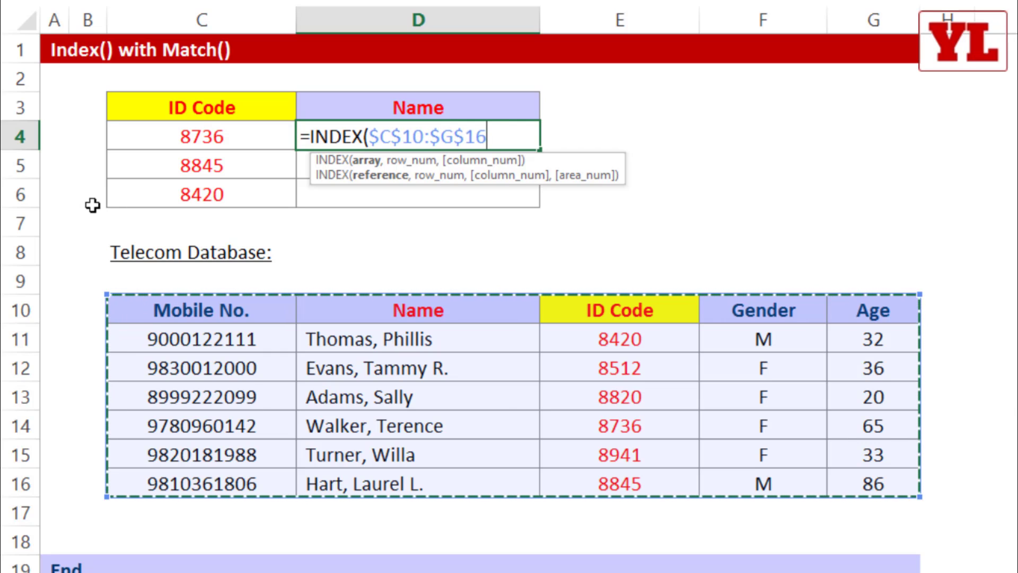
type(",")
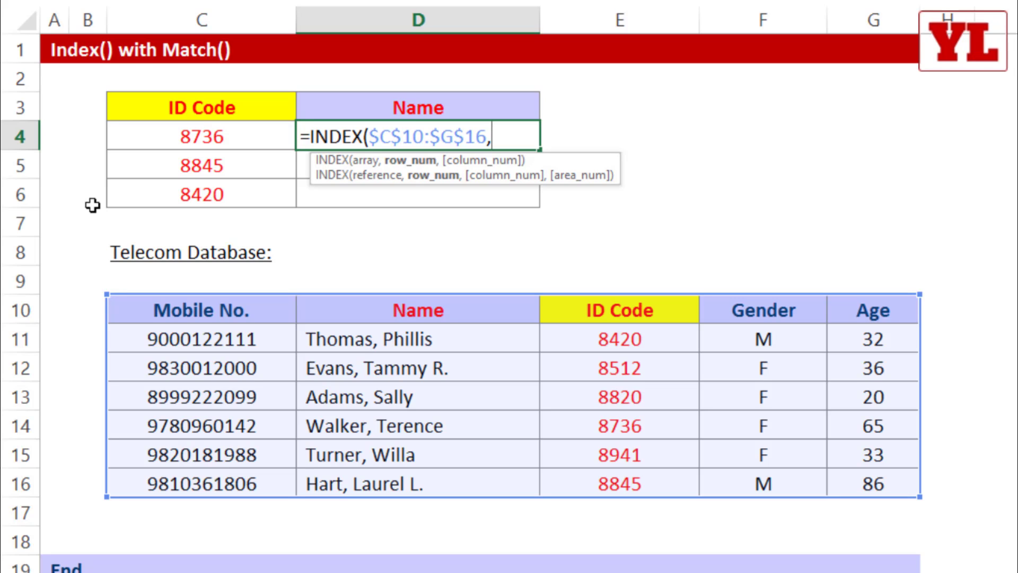
type("mat")
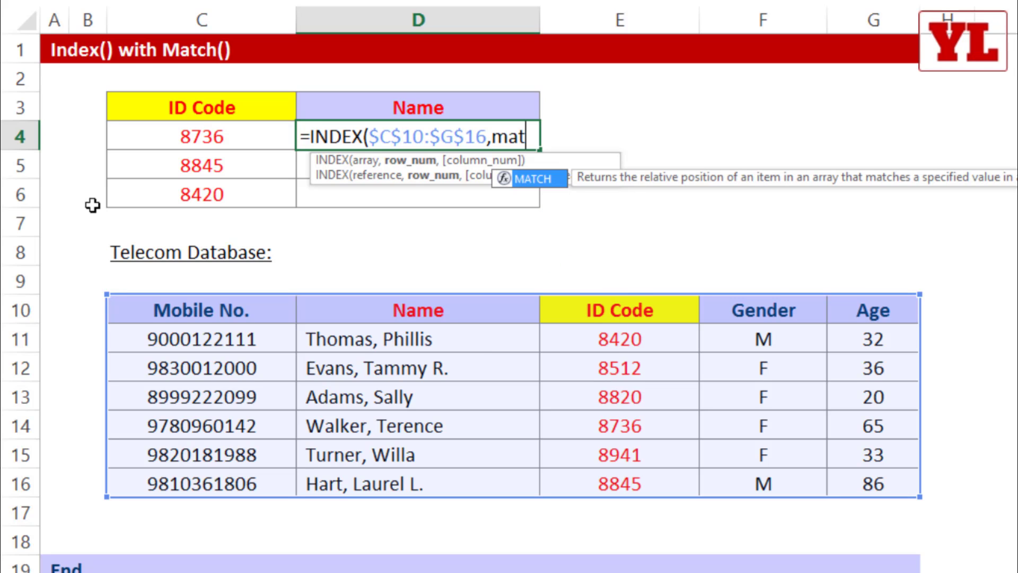
key("Tab")
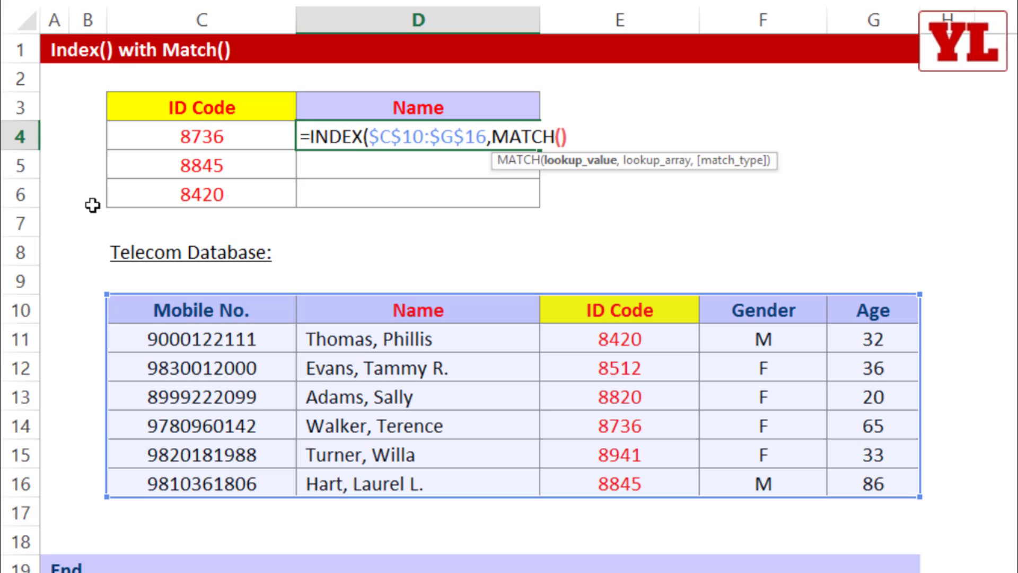
type("),match")
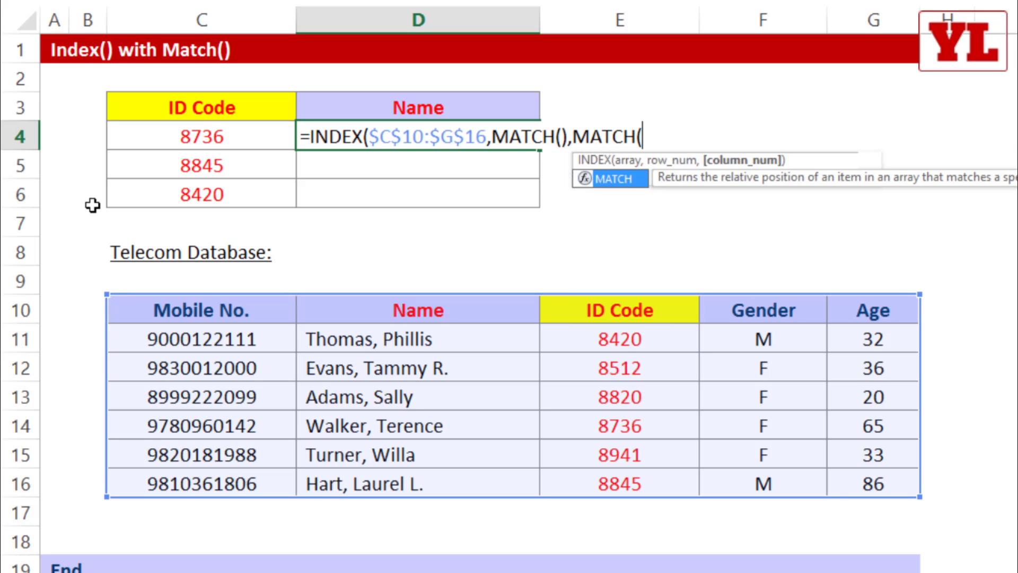
key("Tab")
type("))")
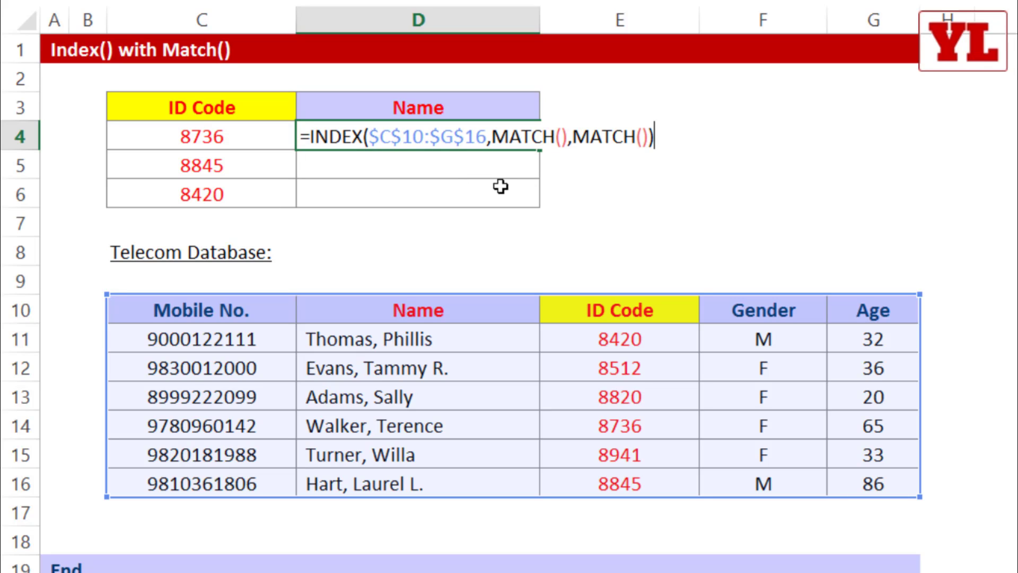
- Fill the first MATCH with C4, $E$10:$E$16 and 0 for an exact ID Code match
left_click(563, 138)
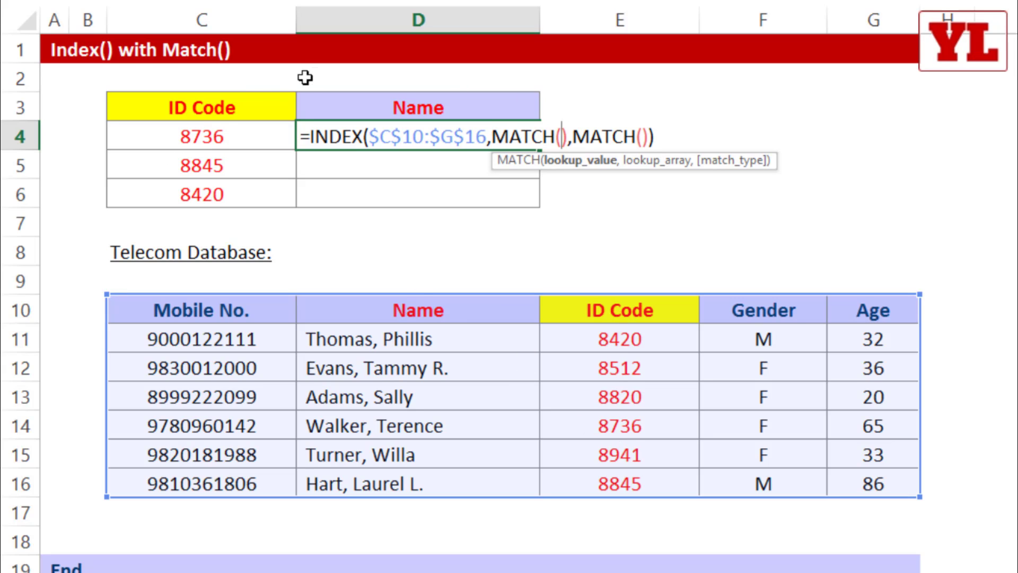
left_click(216, 137)
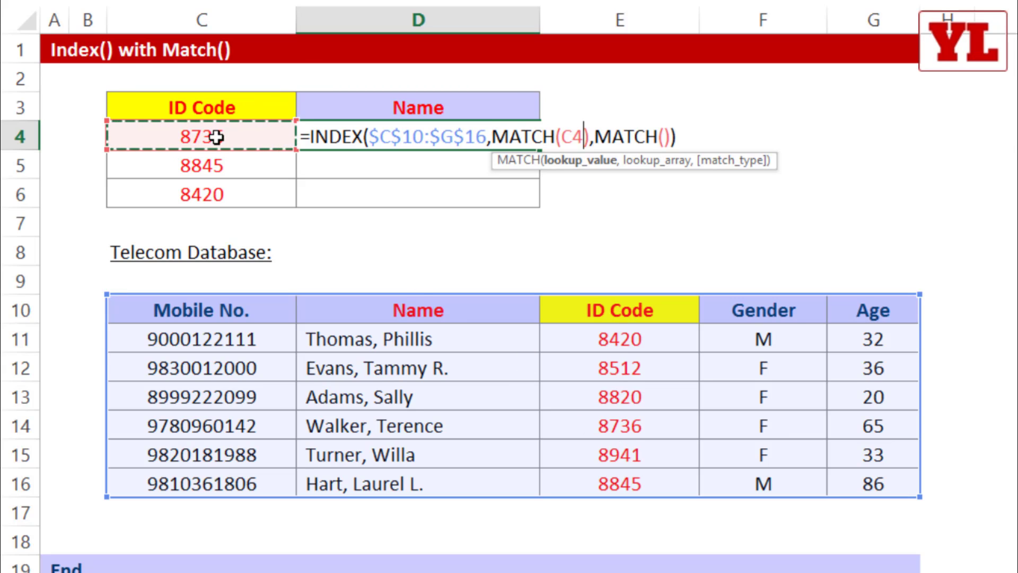
type(",")
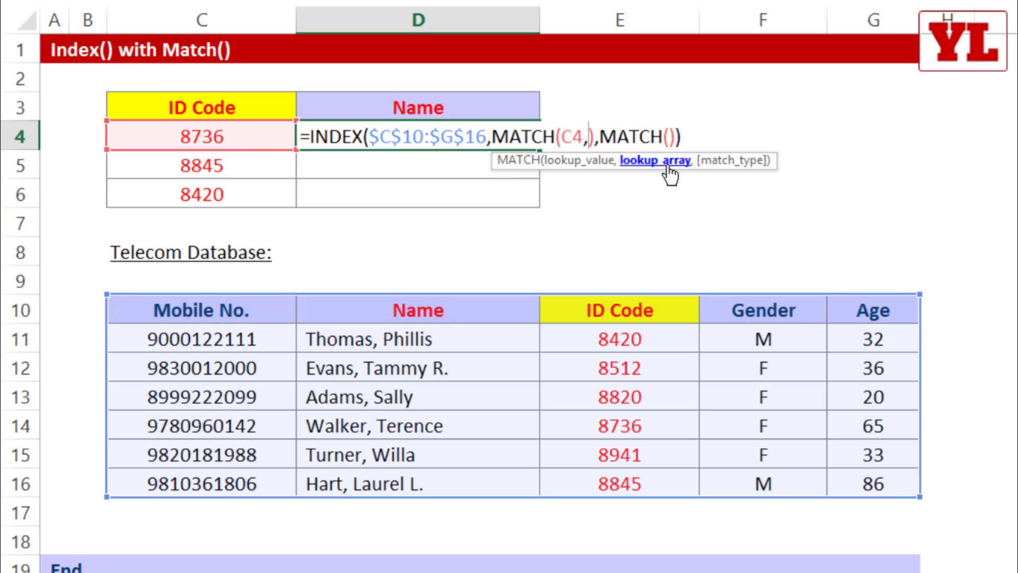
left_click_drag(638, 310, 635, 495)
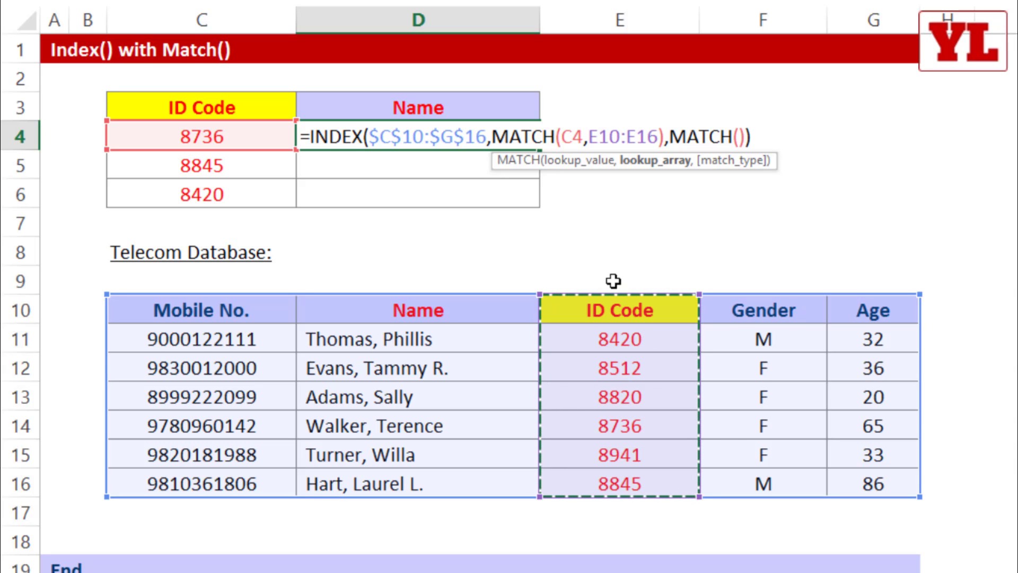
left_click_drag(613, 276, 616, 481)
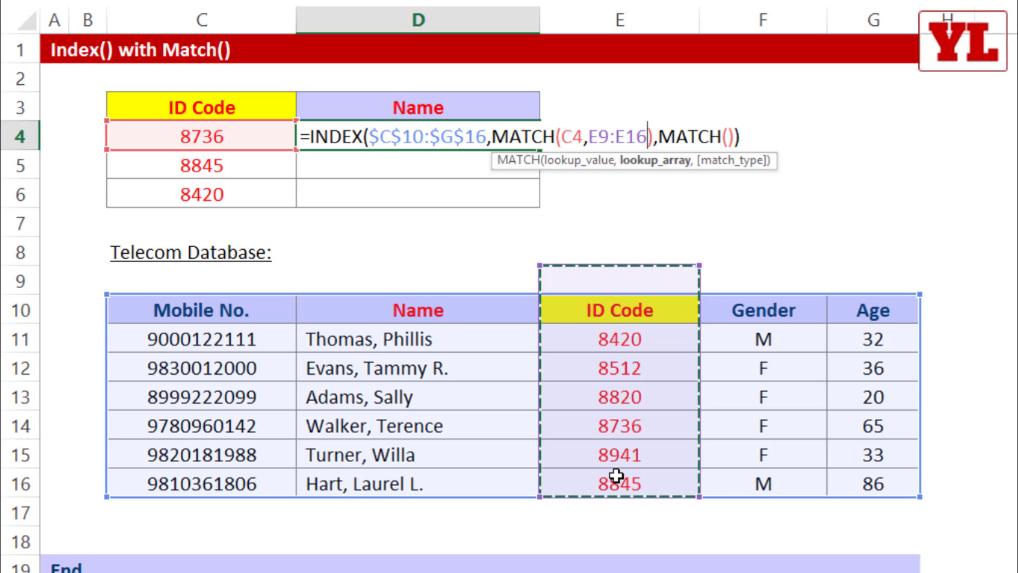
left_click_drag(630, 345, 615, 479)
left_click_drag(623, 309, 615, 477)
key("F4")
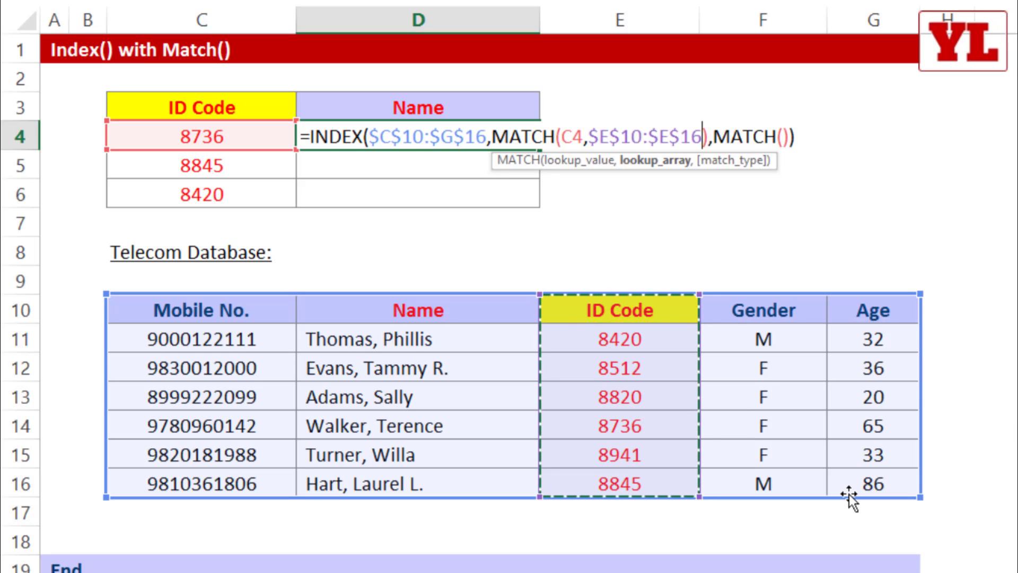
type(",0")
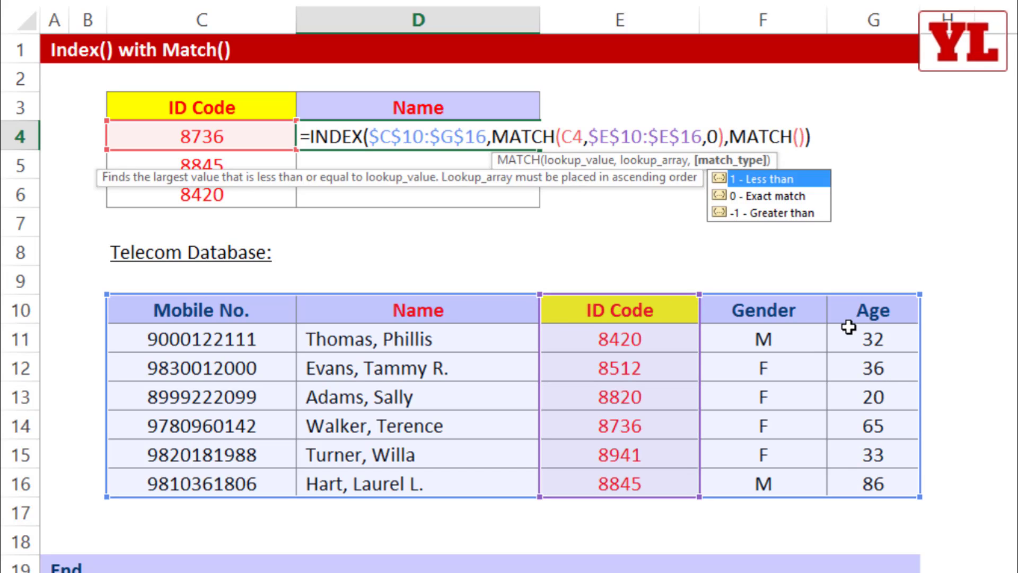
- Set the second MATCH's lookup value to the absolute Name header $D$3
left_click(799, 137)
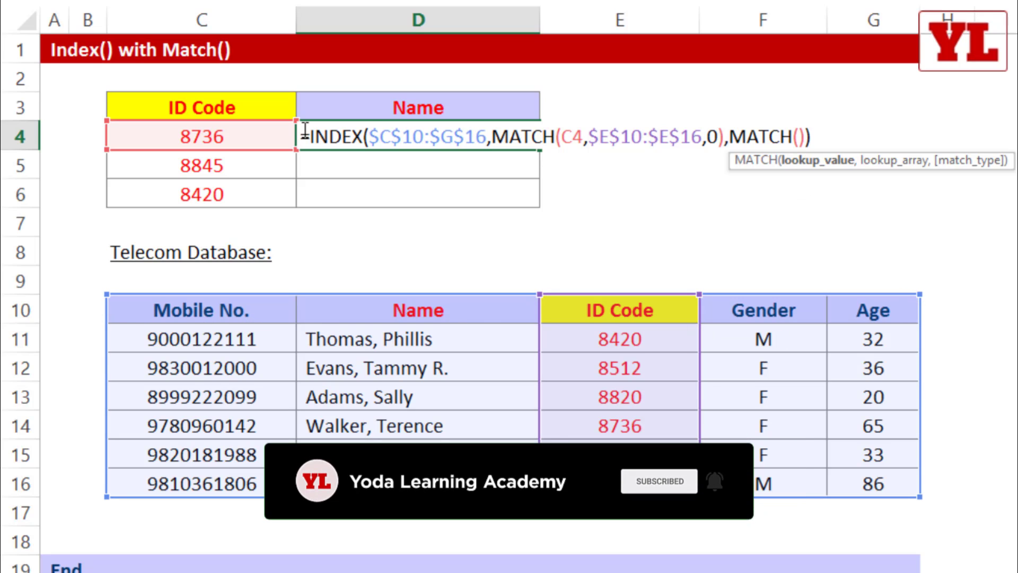
left_click(211, 137)
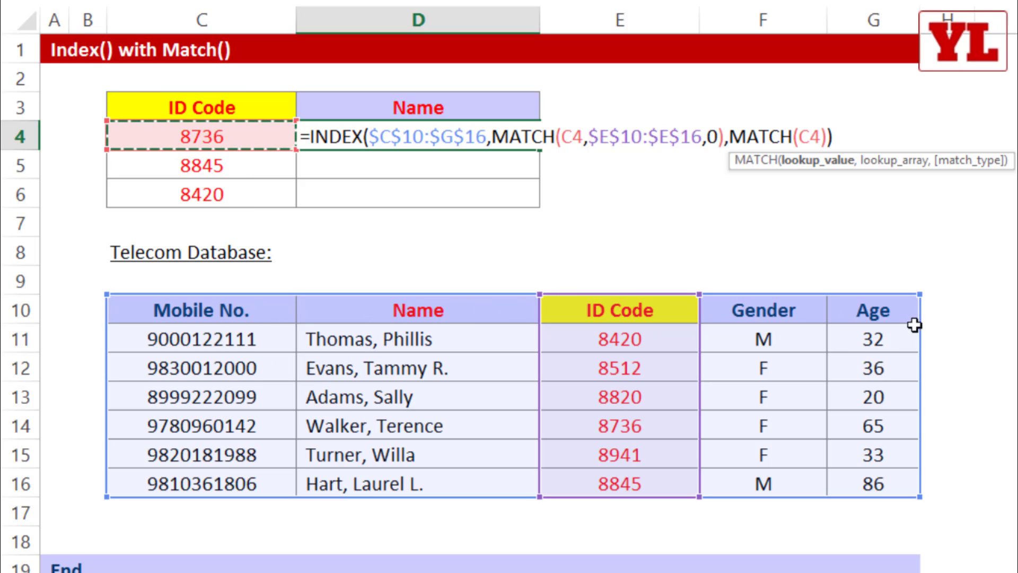
left_click(431, 107)
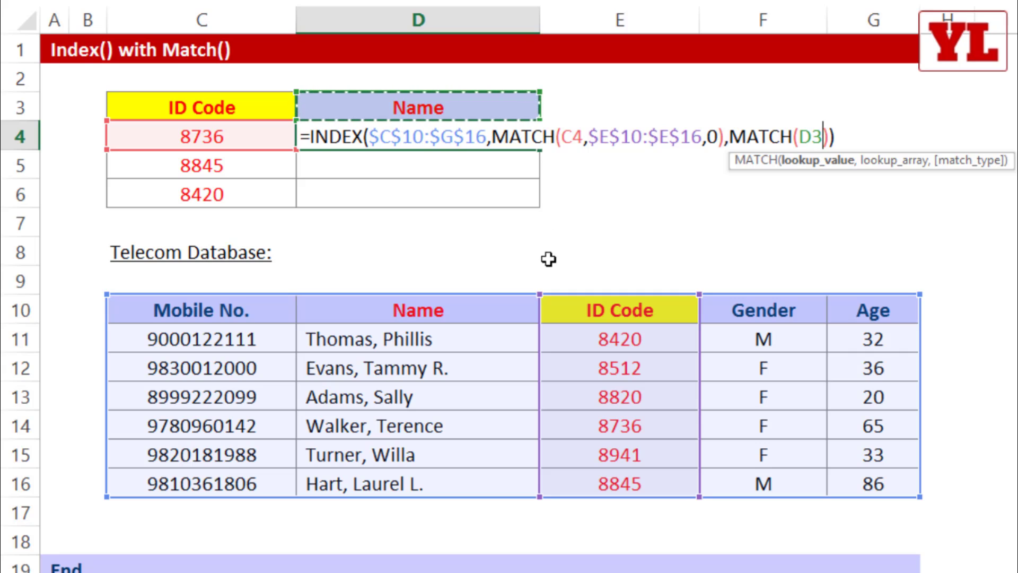
key("F4")
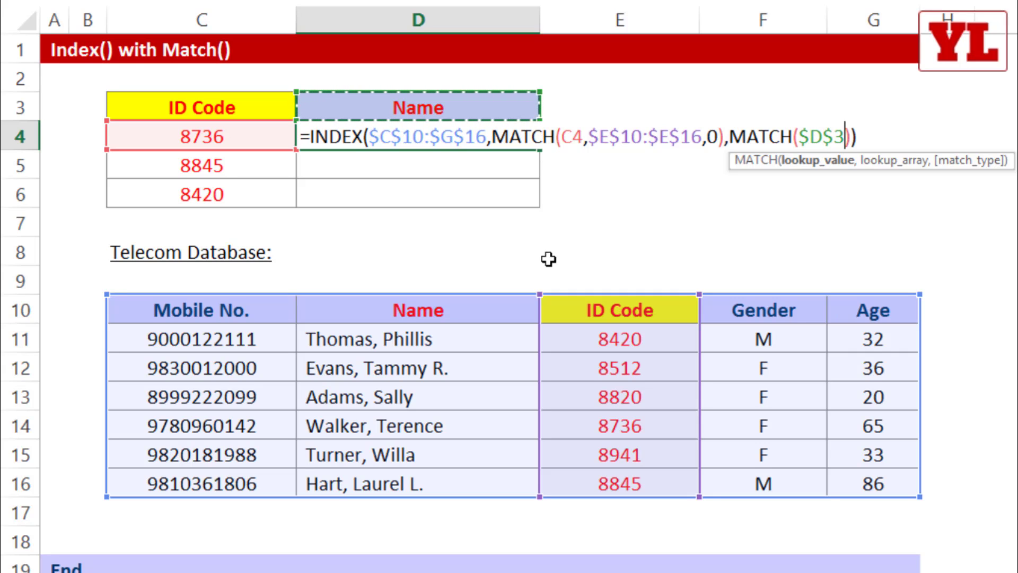
type(",")
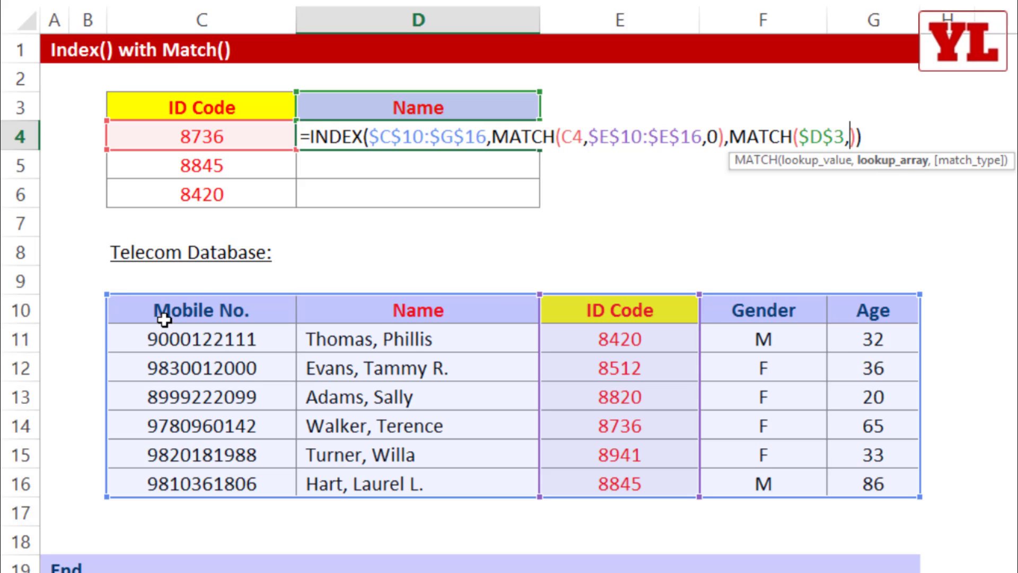
- Give the second MATCH the header range $C$10:$G$10 and match type 0, then commit the formula
left_click_drag(158, 313, 852, 311)
left_click_drag(81, 308, 872, 309)
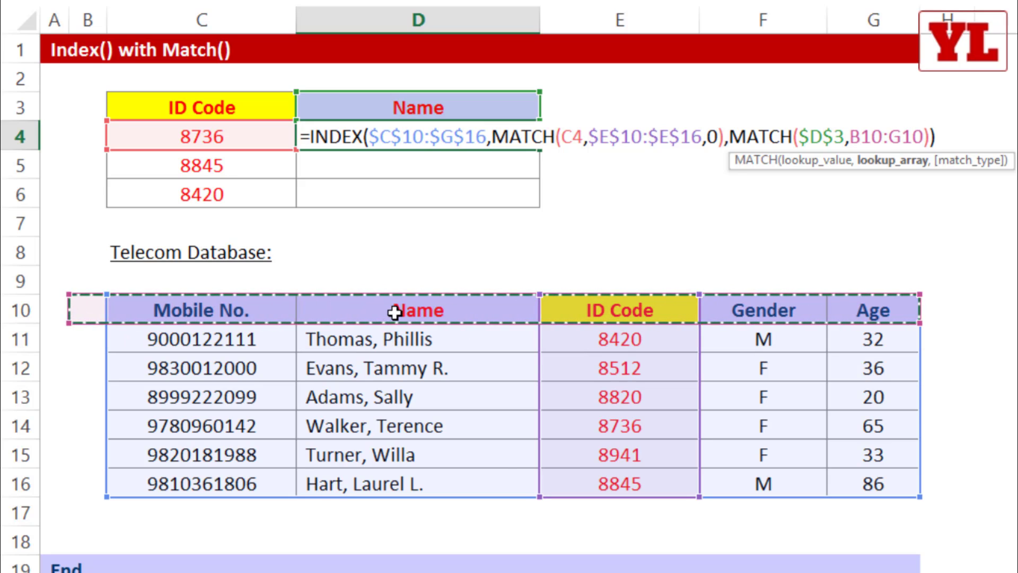
left_click_drag(402, 311, 848, 310)
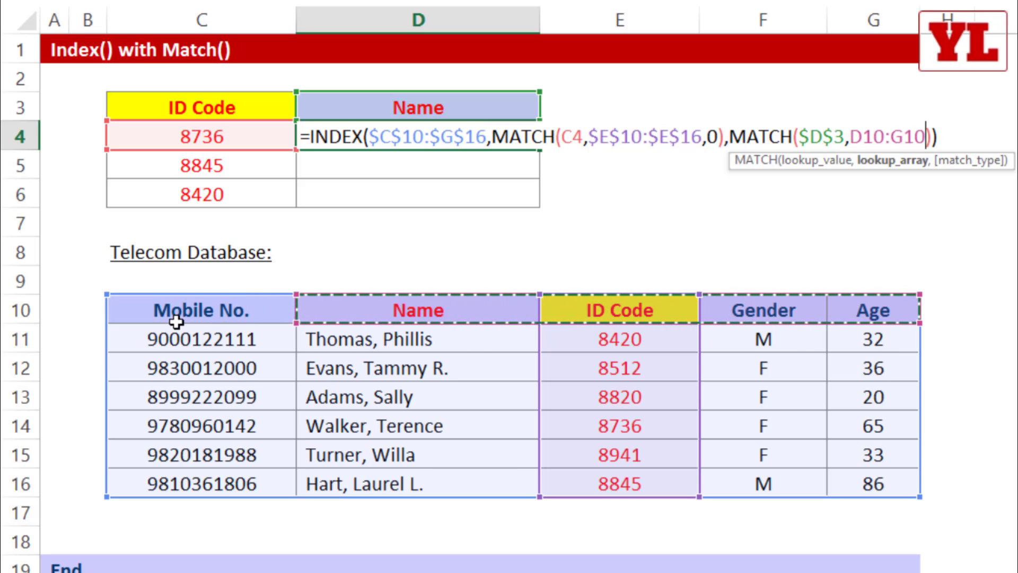
left_click_drag(166, 311, 863, 314)
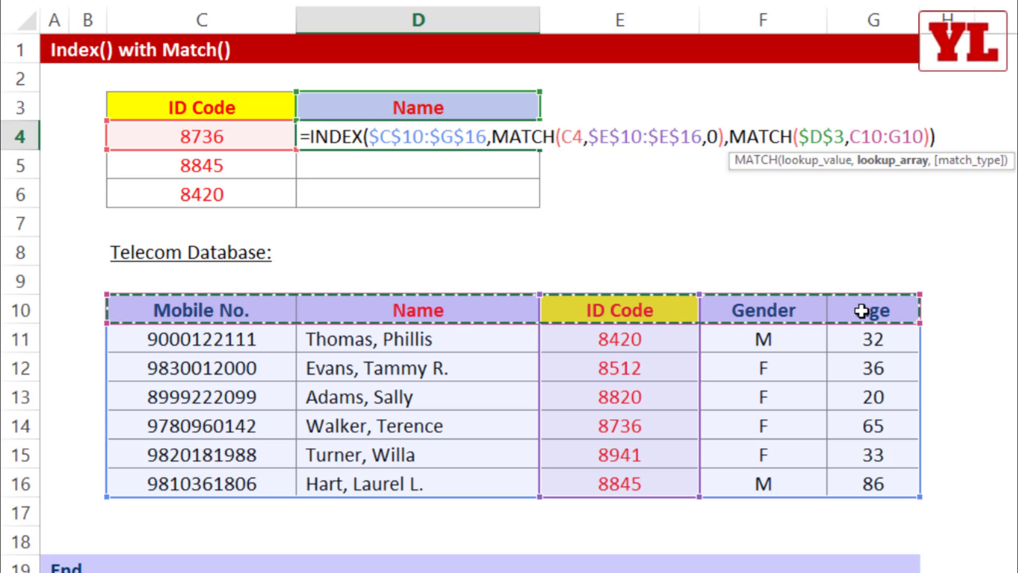
key("F4")
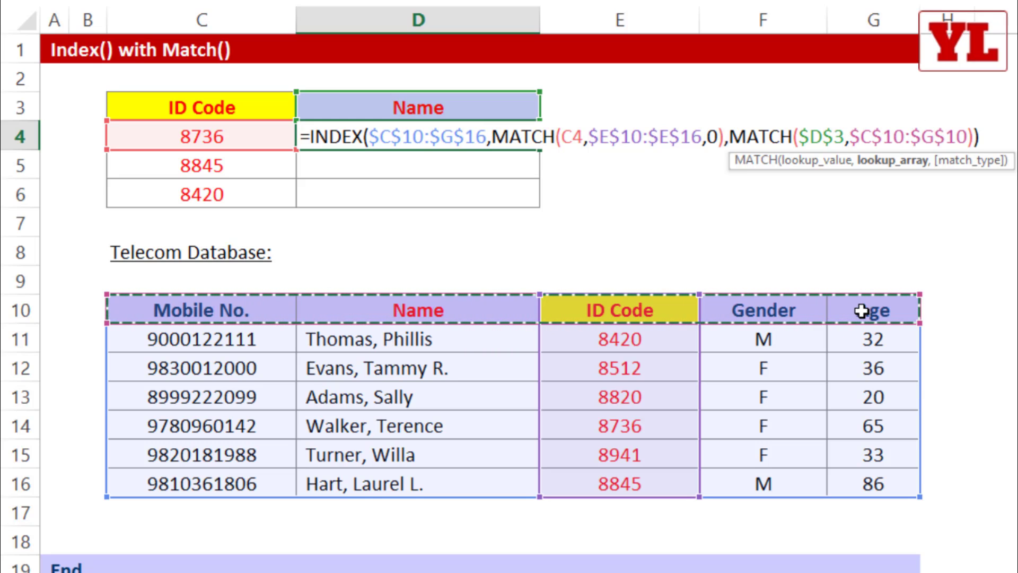
type(",0")
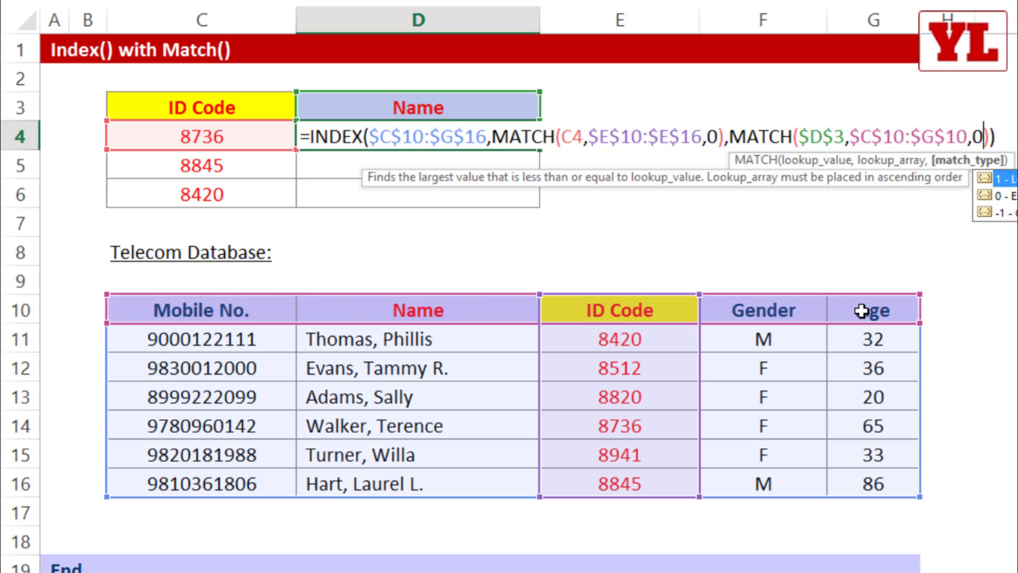
key("Return")
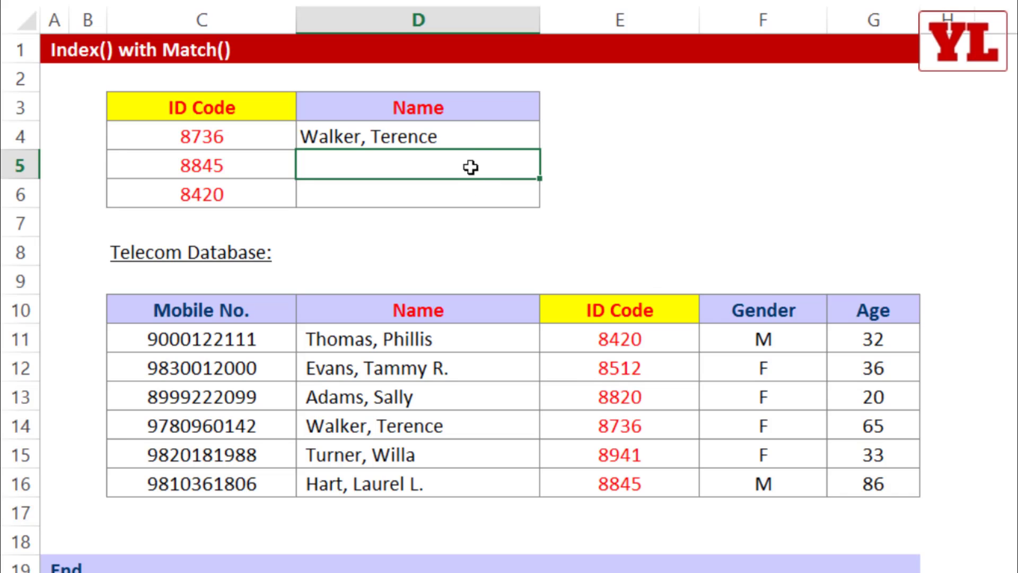
- Fill D4's lookup down to D6, then change D3's field to Gender and then Mobile No
left_click(480, 135)
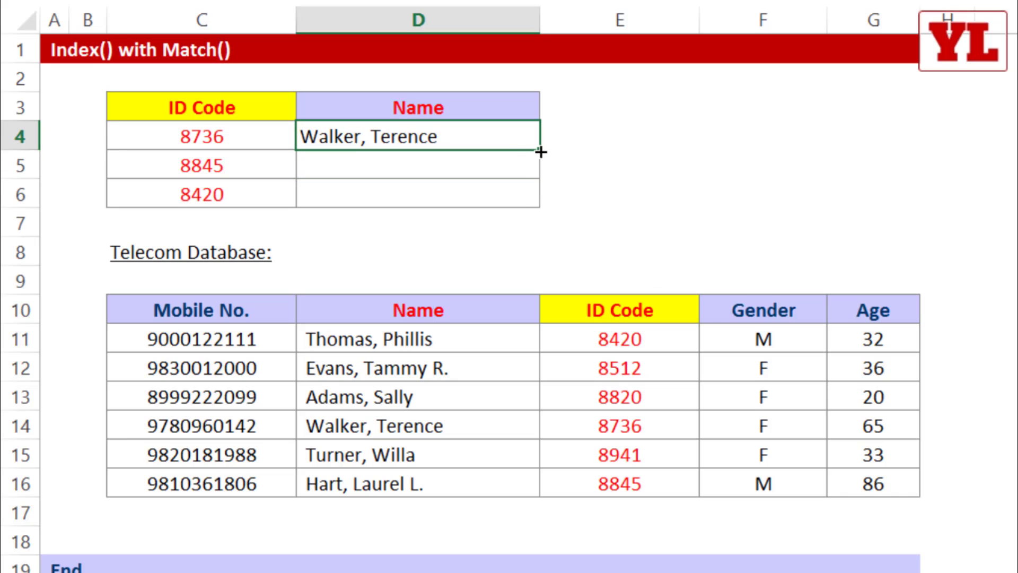
left_click_drag(540, 152, 544, 207)
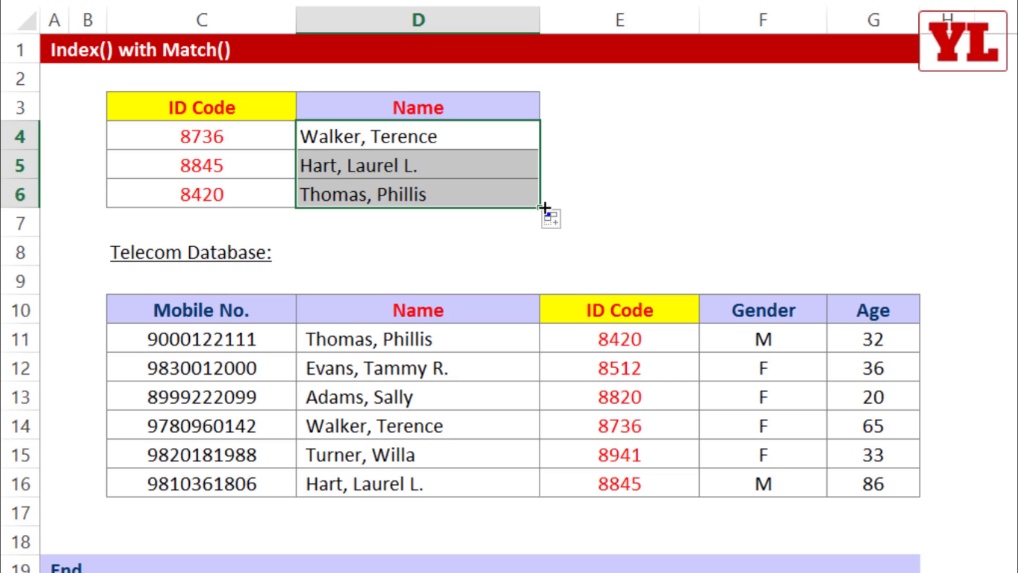
left_click(445, 109)
left_click(549, 112)
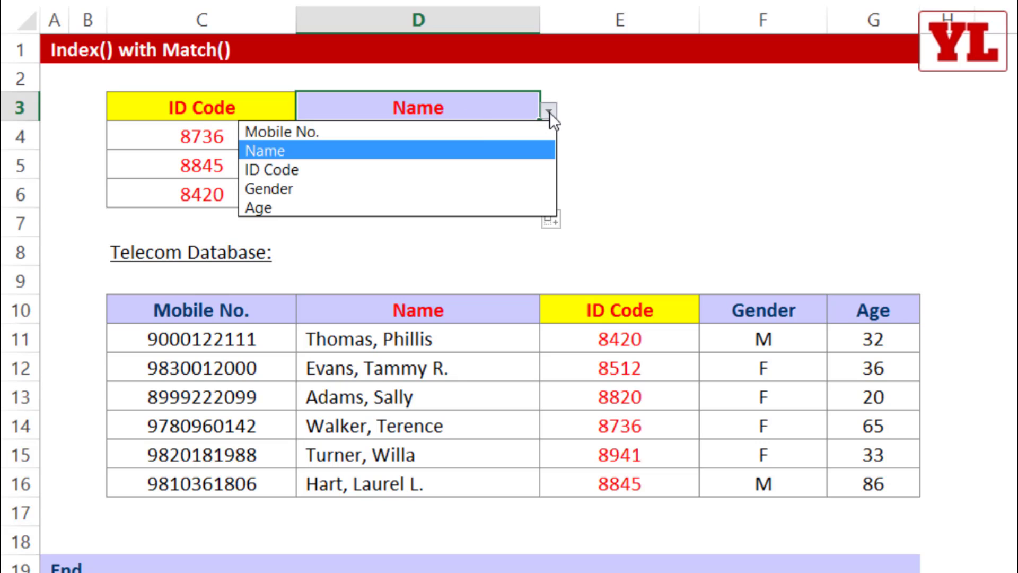
left_click(329, 189)
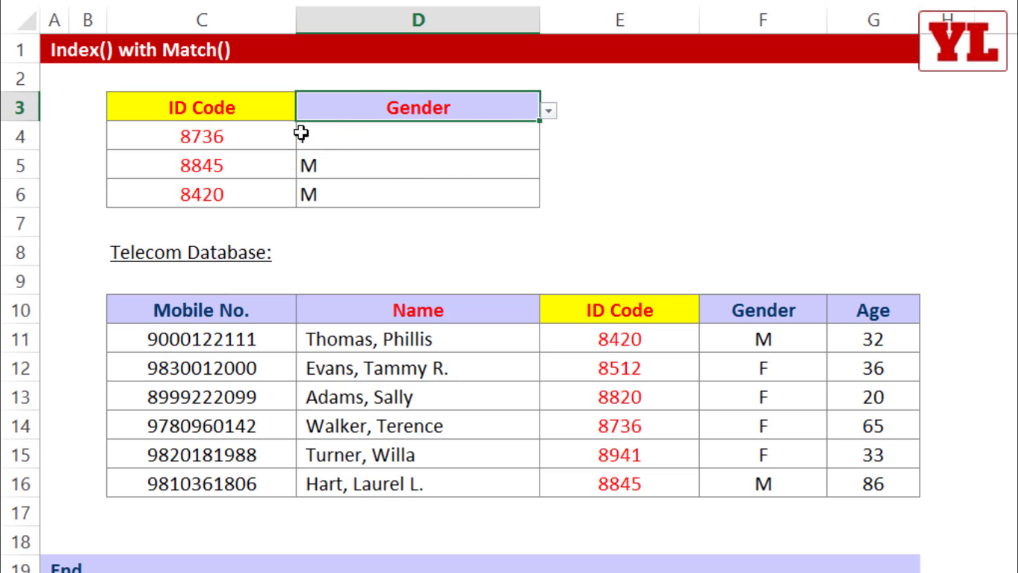
left_click(548, 113)
left_click(340, 189)
left_click(542, 118)
left_click(345, 125)
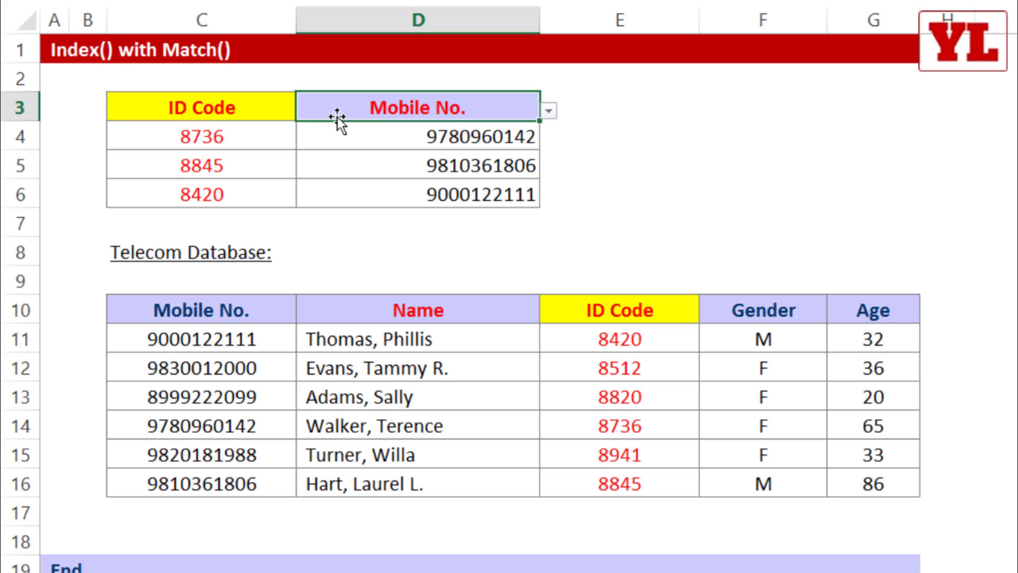
- Copy D3 into E3 with Ctrl+R, set it to Name, and fill the lookup formulas into E4:E6
left_click(616, 112)
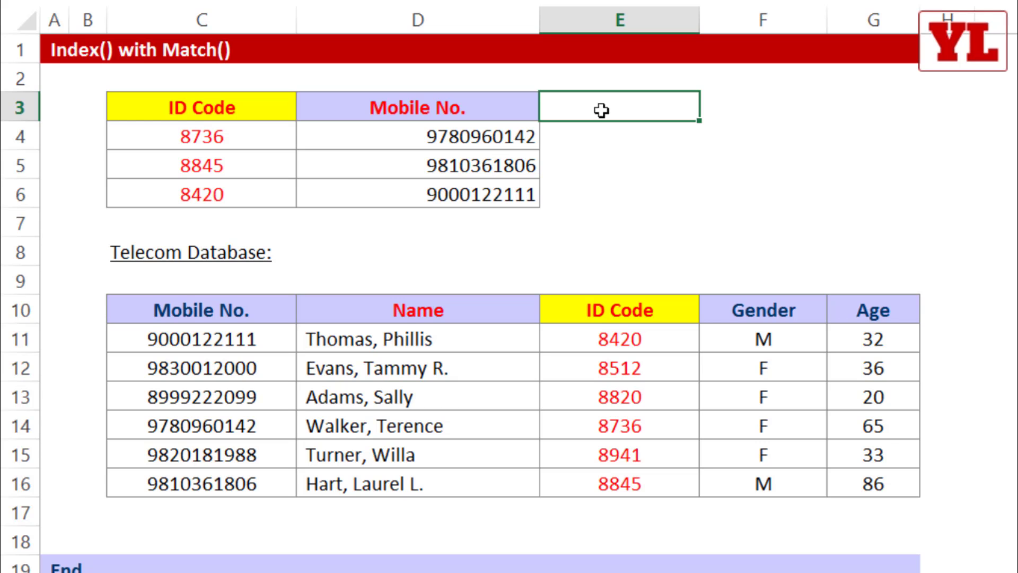
key("ctrl+r")
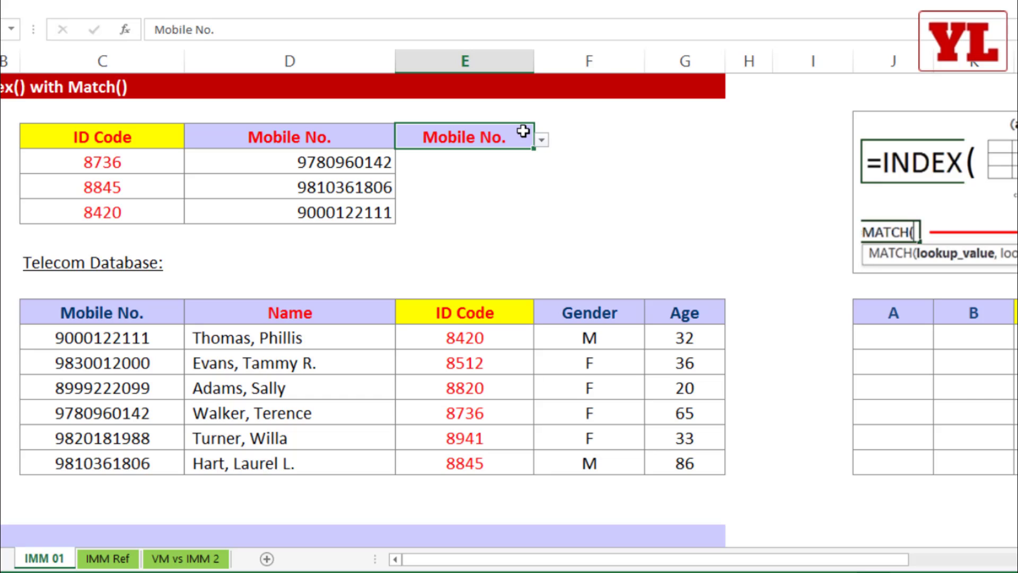
left_click(540, 141)
left_click(472, 168)
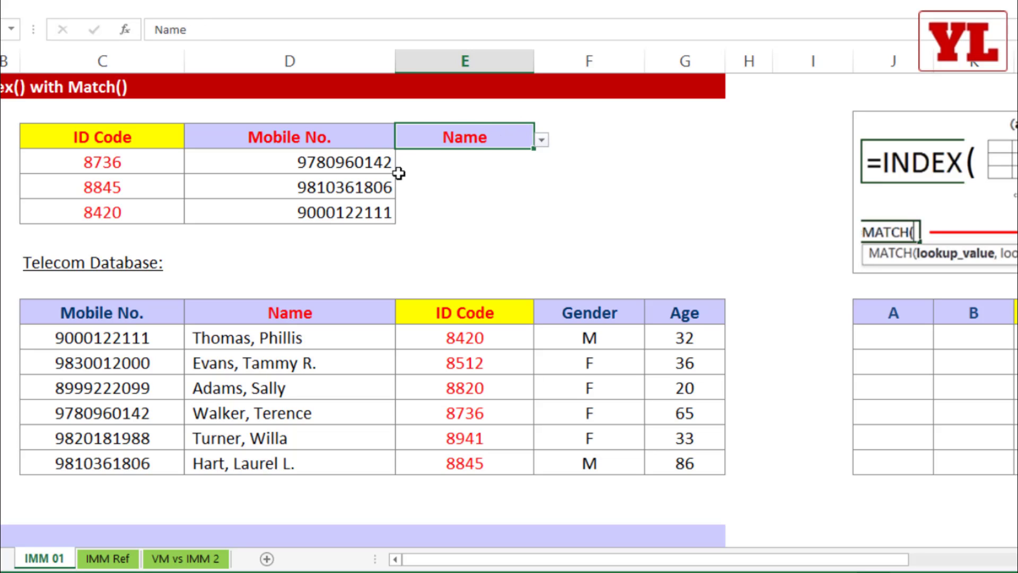
left_click(346, 161)
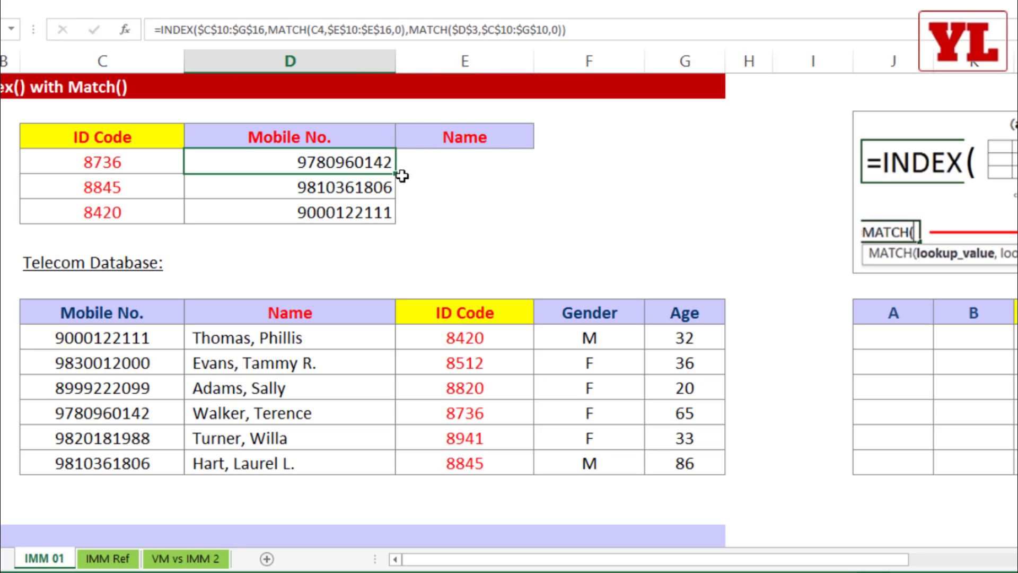
left_click_drag(398, 174, 535, 221)
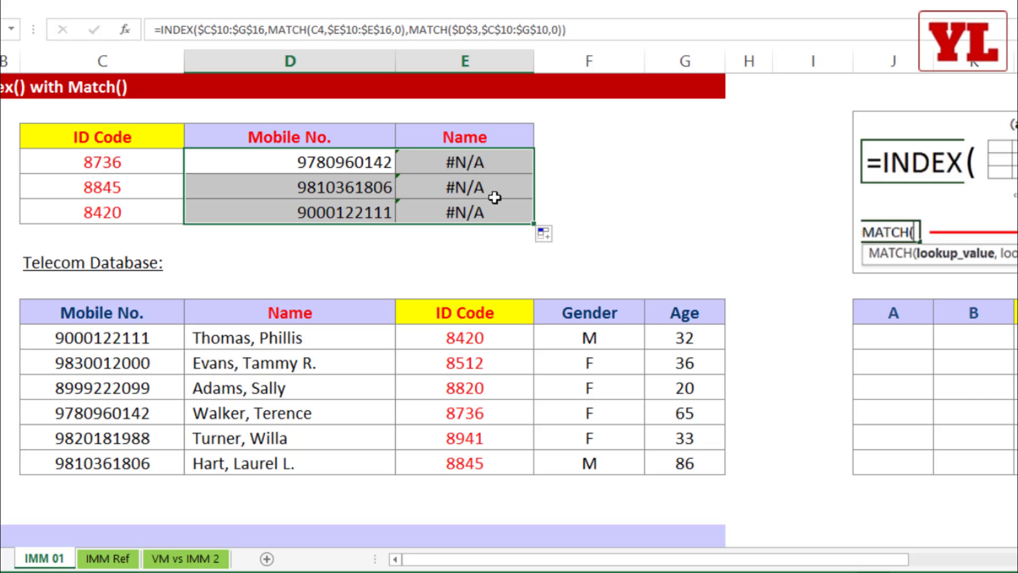
double_click(464, 157)
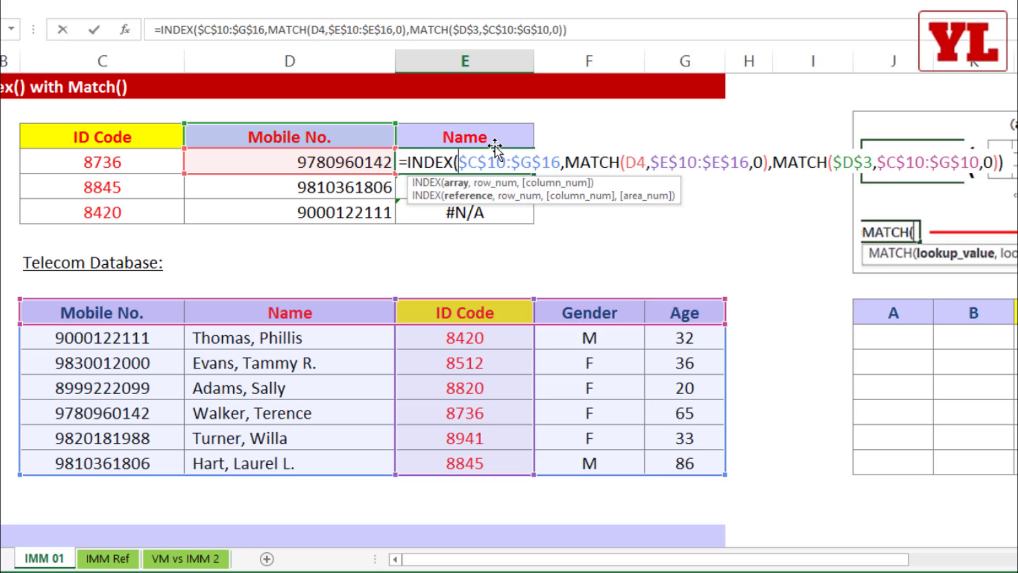
key("Escape")
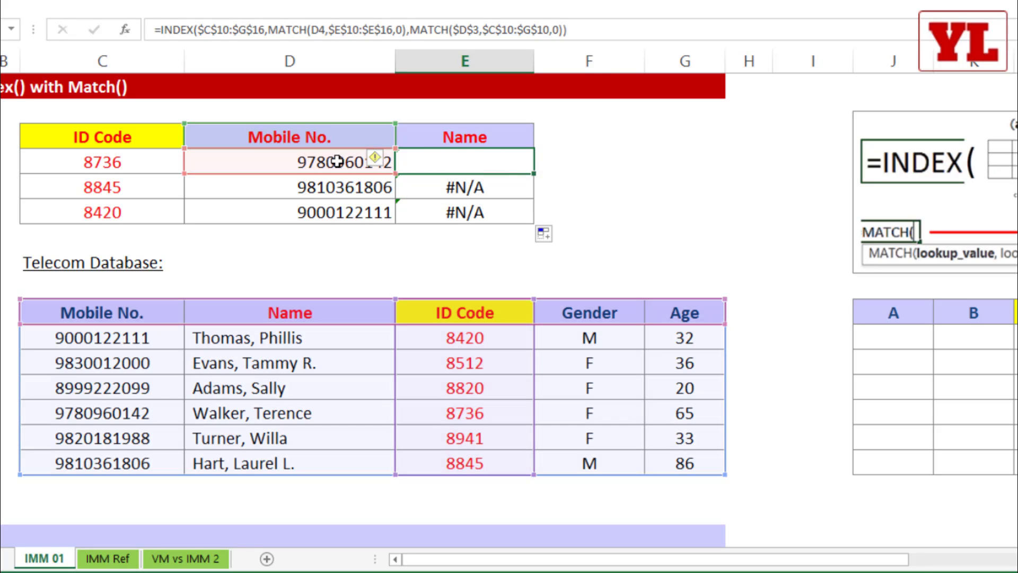
- Edit D4's formula, changing C4 to $C4 and $D$3 to D$3 with F4
left_click(328, 161)
double_click(323, 161)
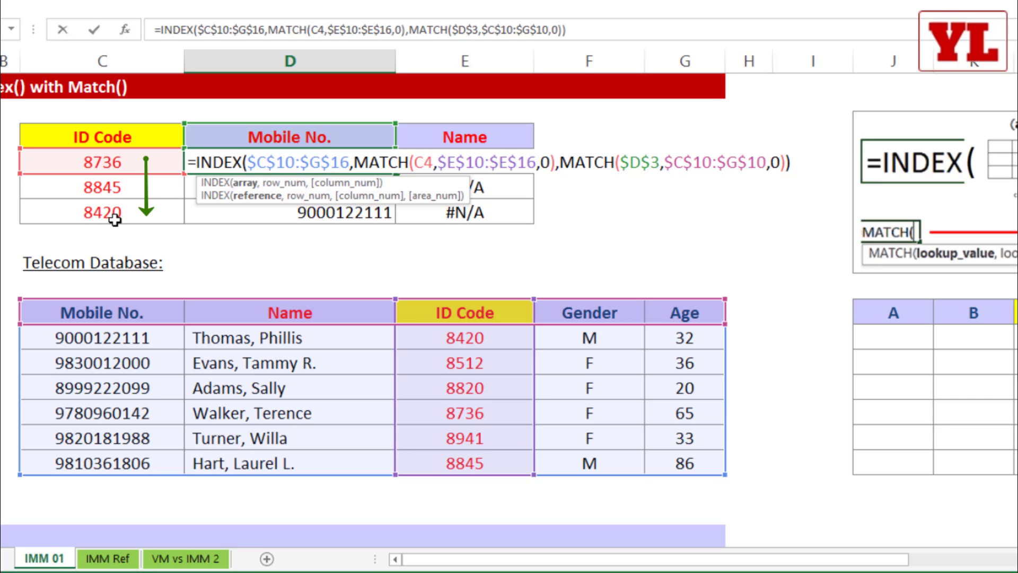
left_click(418, 162)
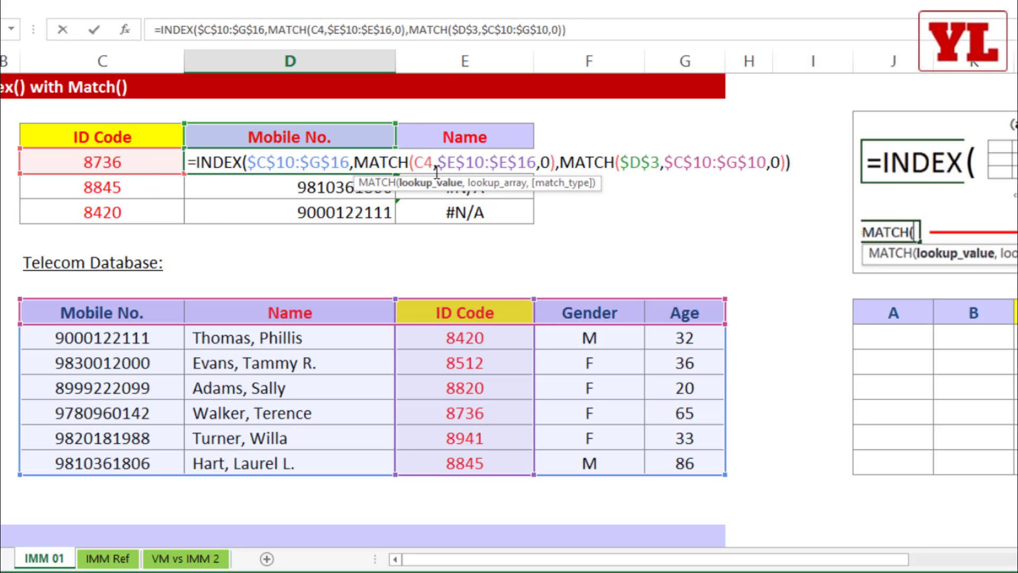
key("F4")
key("F4")
key("F4")
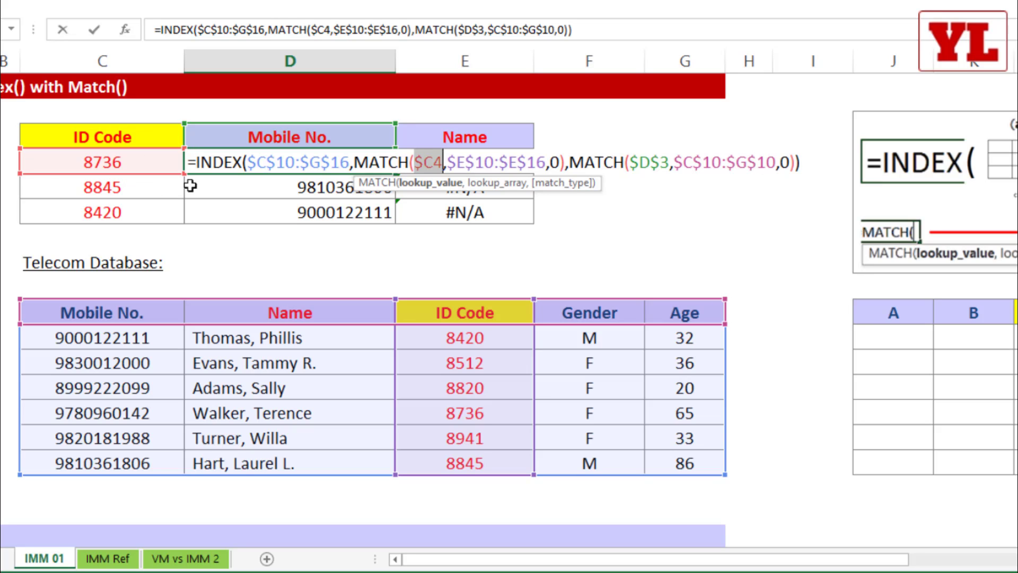
left_click(636, 166)
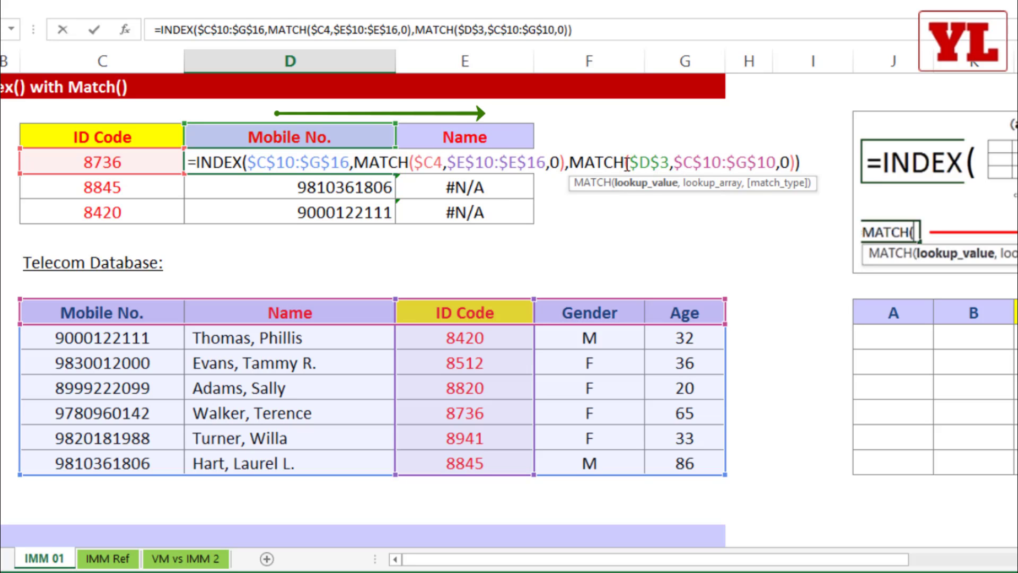
key("F4")
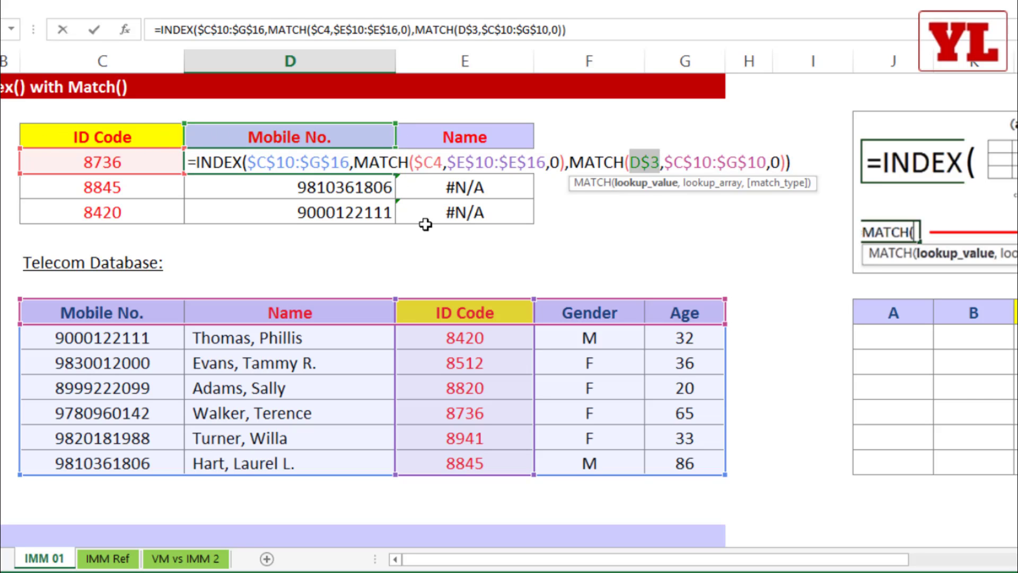
- Commit the mixed-reference D4 formula and fill it across D4:E6 with Ctrl+R
left_click_drag(416, 166, 443, 164)
left_click_drag(630, 161, 660, 162)
key("Return")
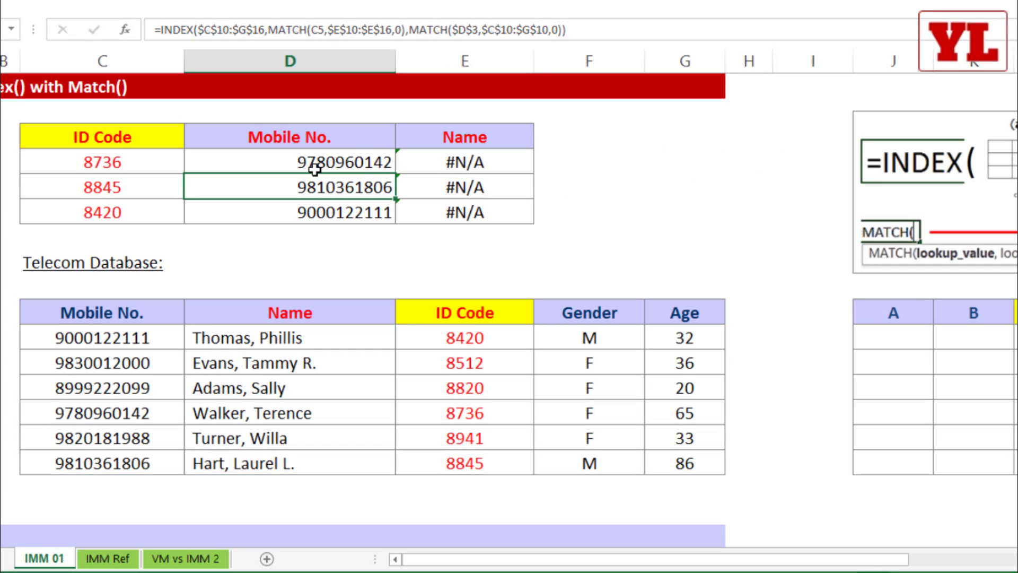
left_click(371, 159)
left_click_drag(371, 159, 464, 212)
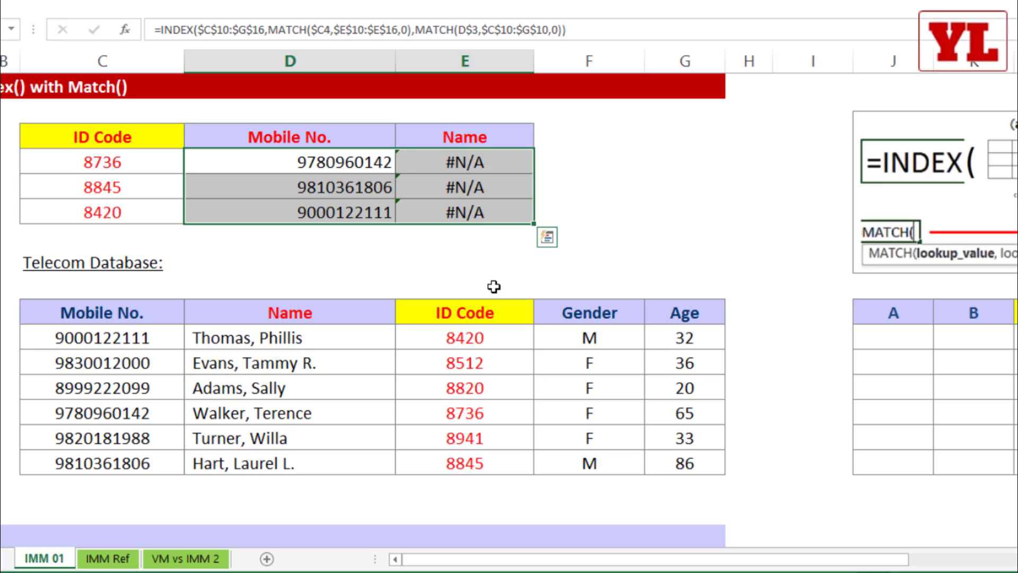
key("ctrl+r")
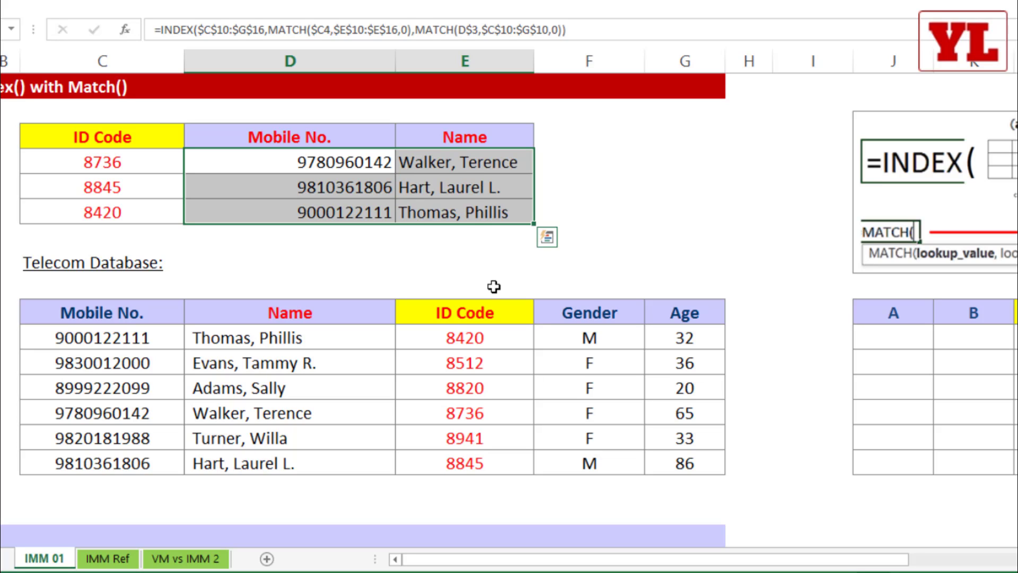